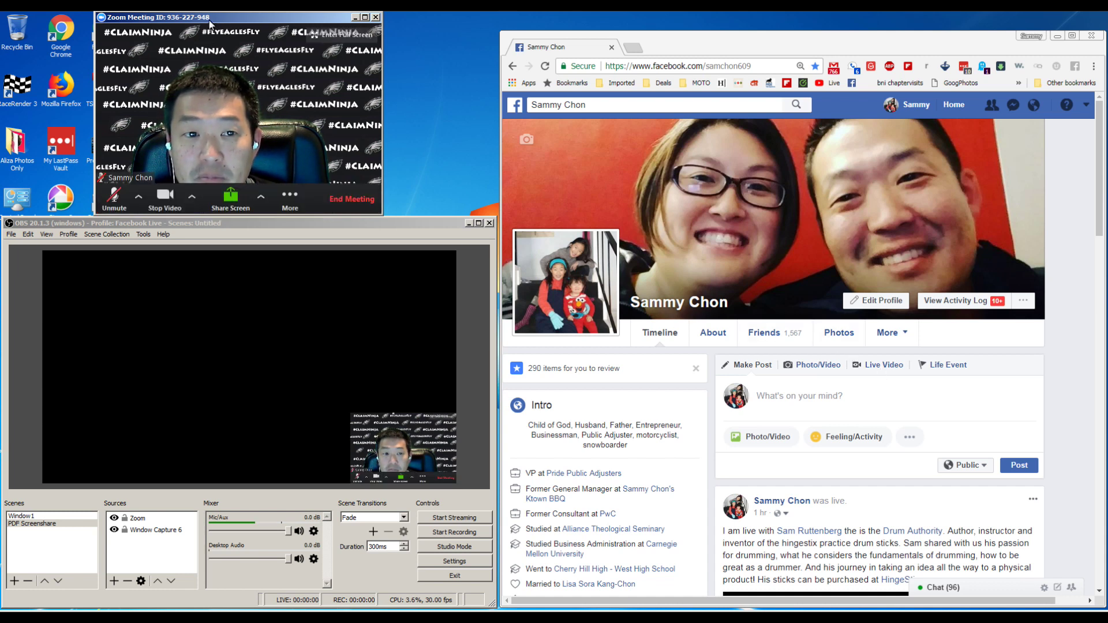
# Step: Open OBS's Stream settings page and show the stream key in plain text
pyautogui.moveTo(118, 205)
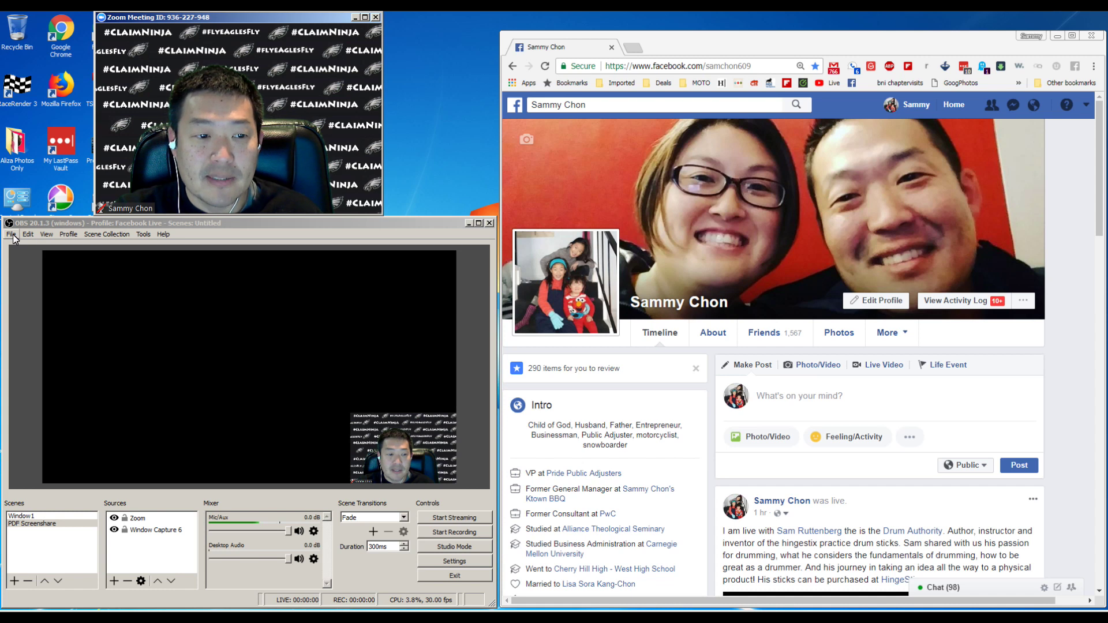
pyautogui.click(446, 562)
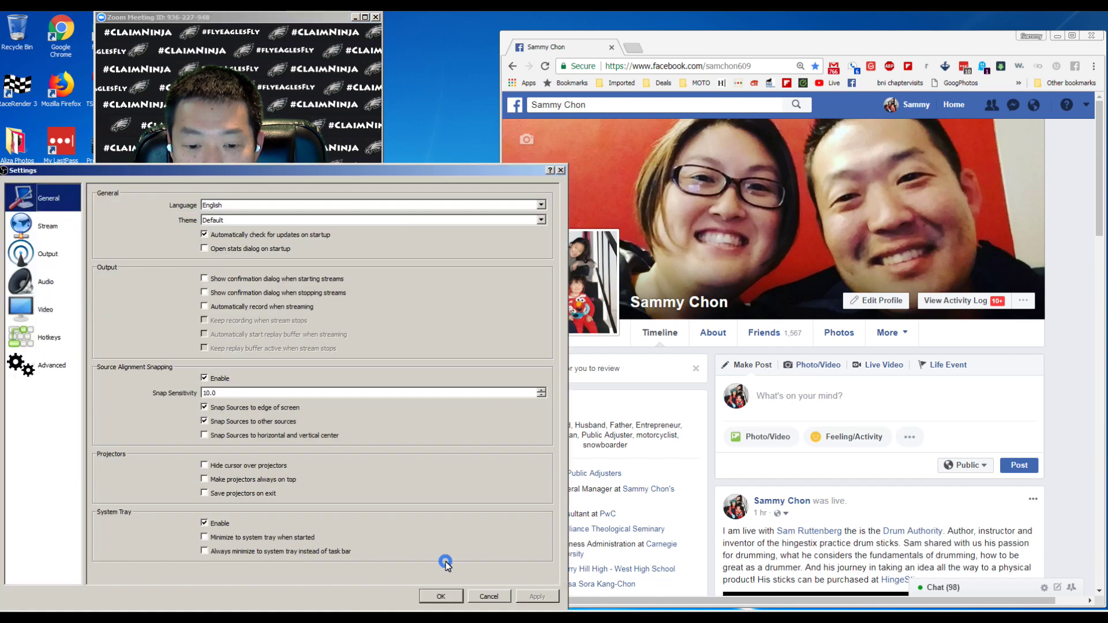
pyautogui.click(44, 229)
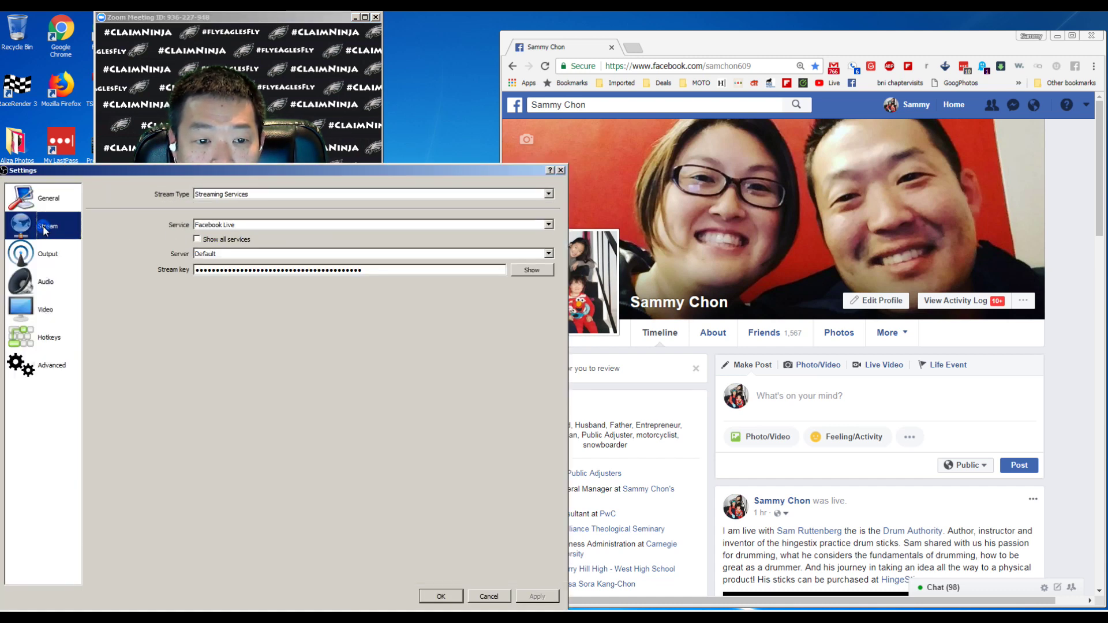
pyautogui.click(532, 270)
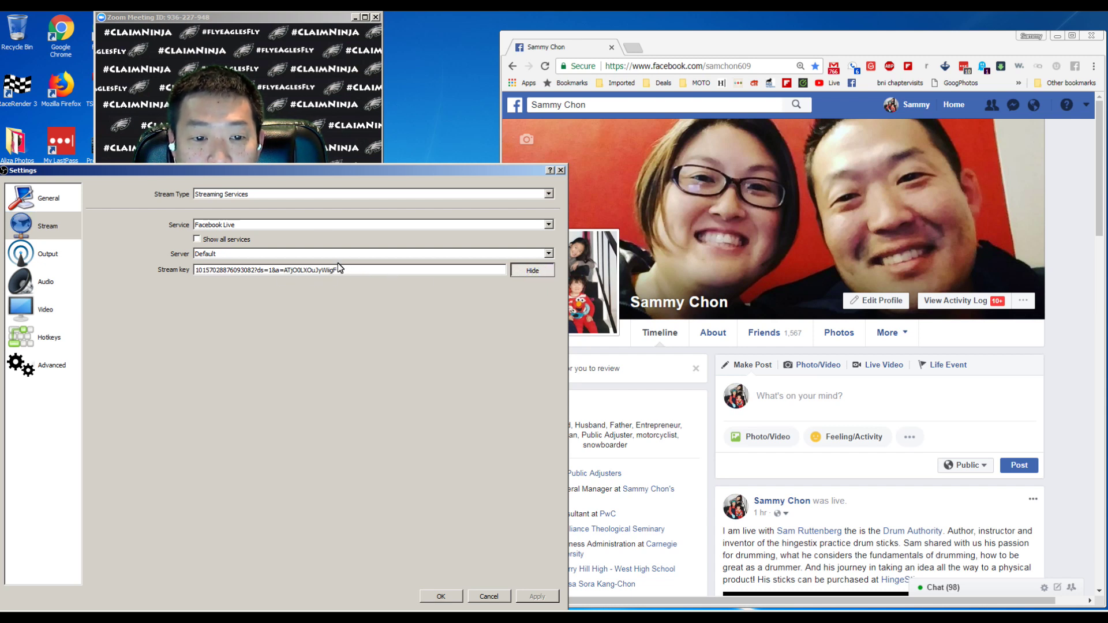
# Step: Raise the settings window and confirm Facebook Live as the streaming service
pyautogui.moveTo(298, 42)
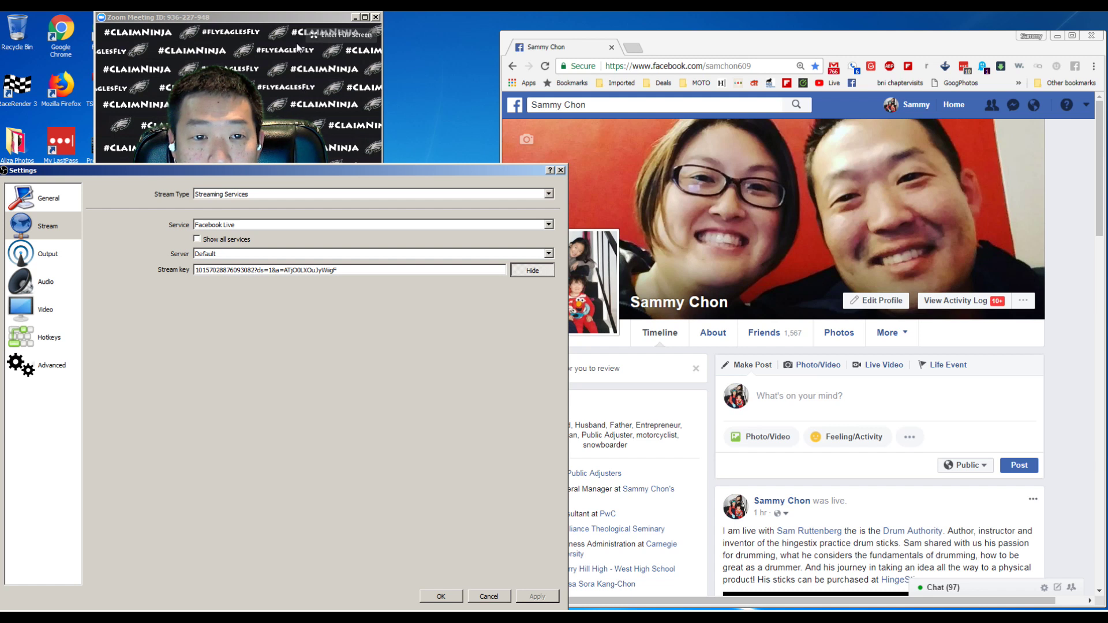
pyautogui.moveTo(302, 175); pyautogui.dragTo(304, 58)
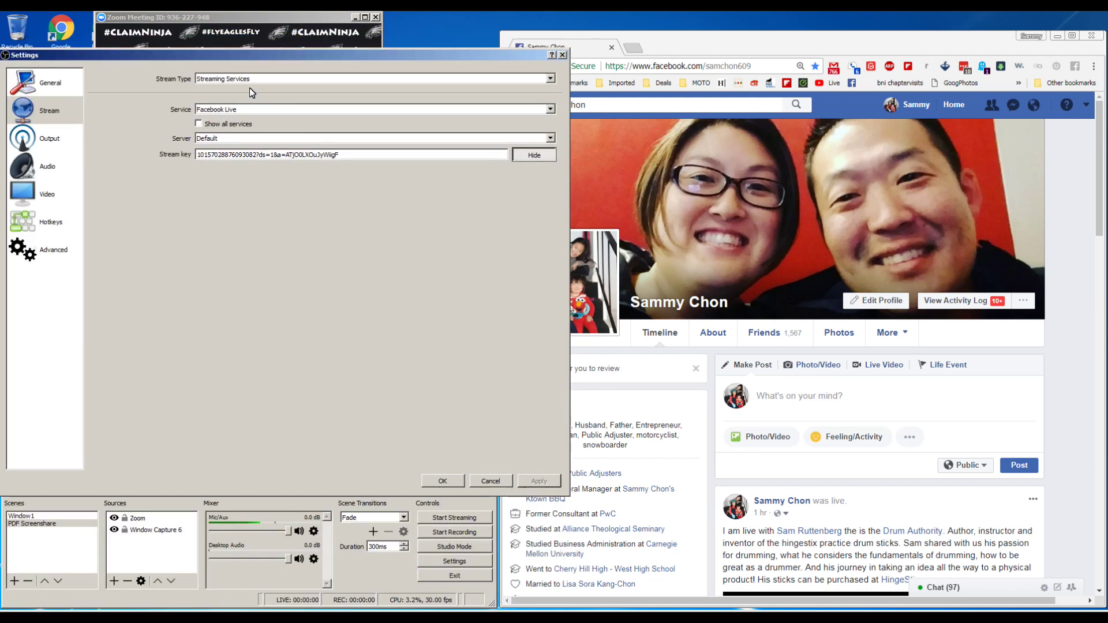
pyautogui.click(549, 79)
pyautogui.click(549, 79)
pyautogui.click(550, 110)
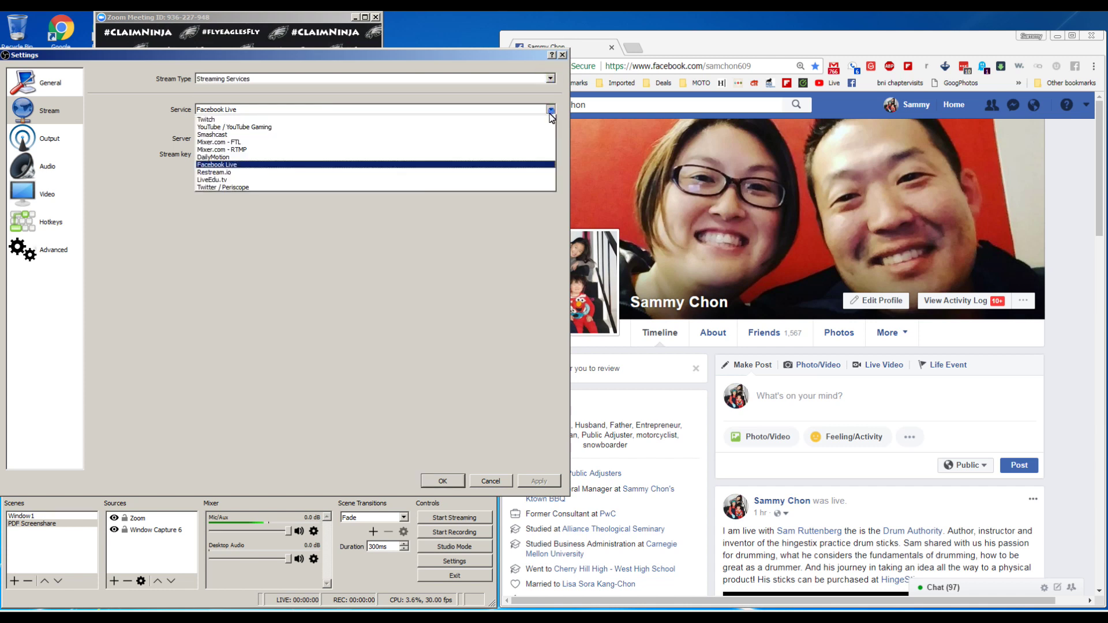
pyautogui.click(505, 165)
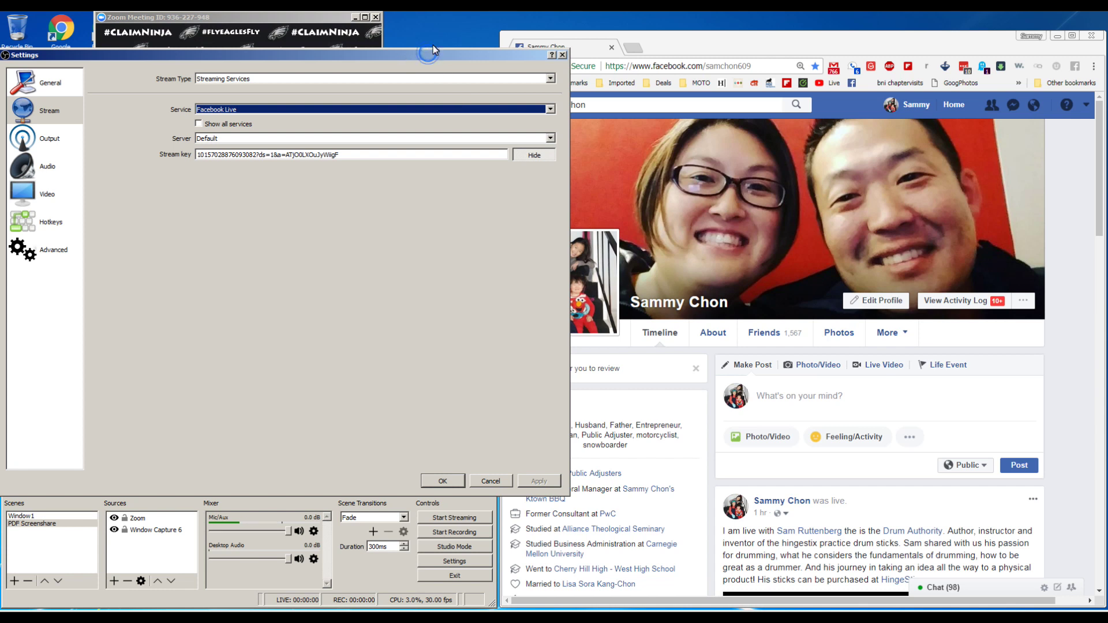
pyautogui.moveTo(432, 51); pyautogui.dragTo(438, 53)
# Step: Start a Facebook live video via Connect and copy its Live API stream key
pyautogui.click(882, 369)
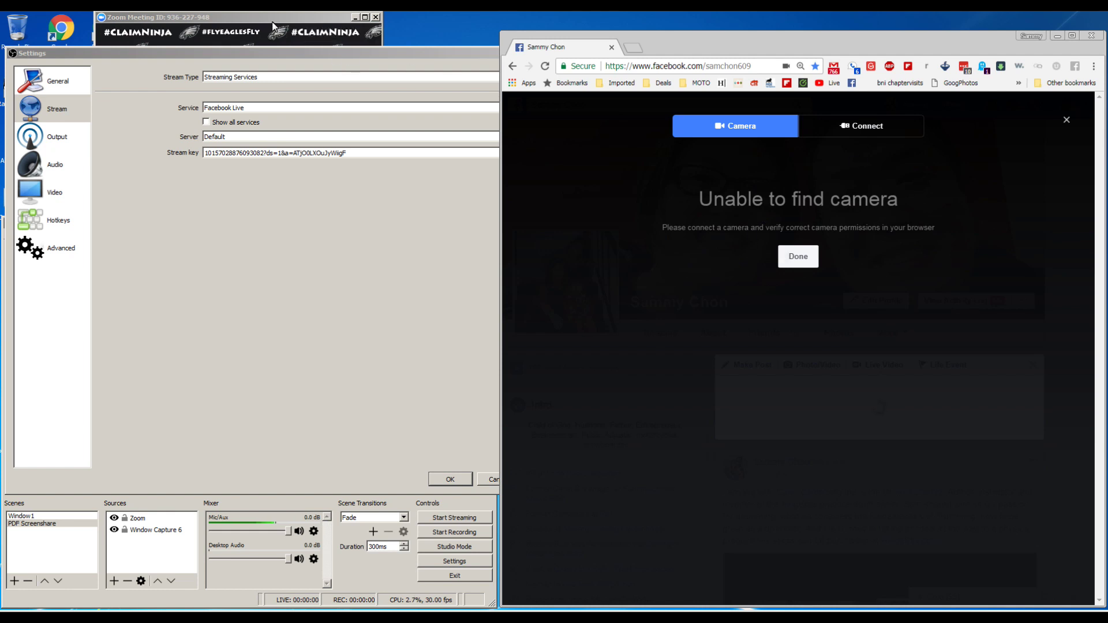
pyautogui.click(873, 127)
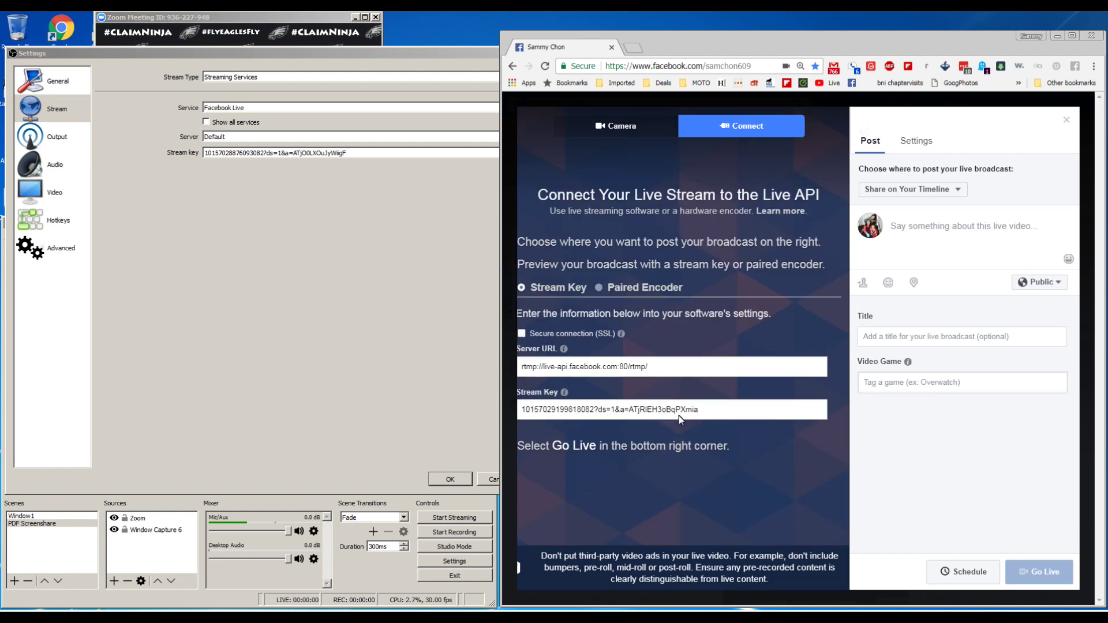
pyautogui.tripleClick(708, 412)
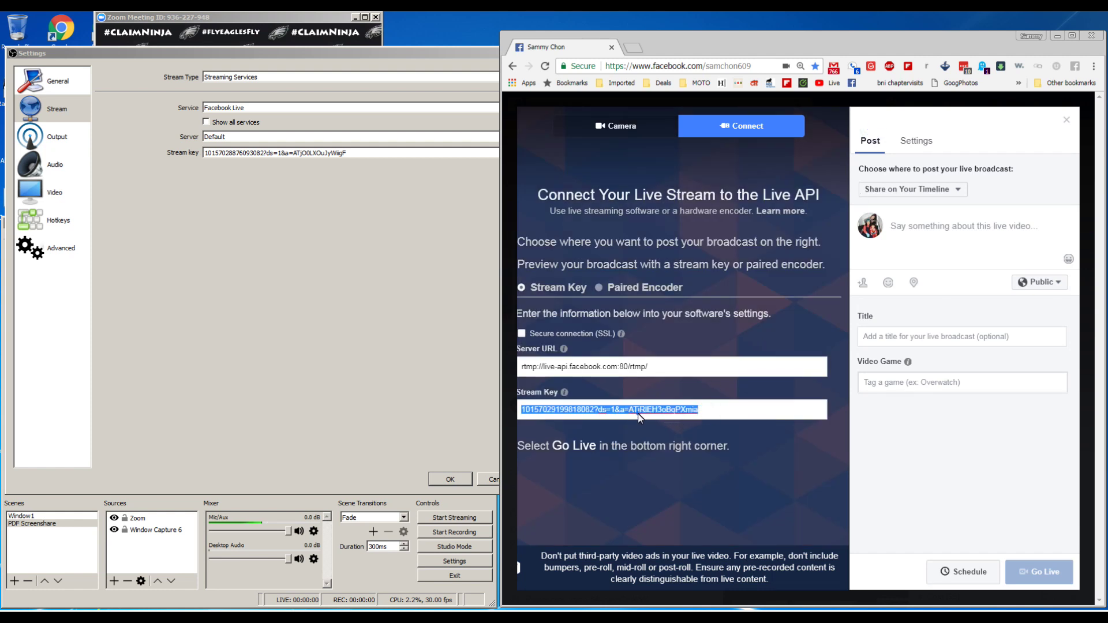
pyautogui.rightClick(640, 417)
pyautogui.click(672, 439)
# Step: Replace OBS's old stream key with the copied Facebook key, apply and save
pyautogui.click(356, 151)
pyautogui.moveTo(356, 151); pyautogui.dragTo(193, 161)
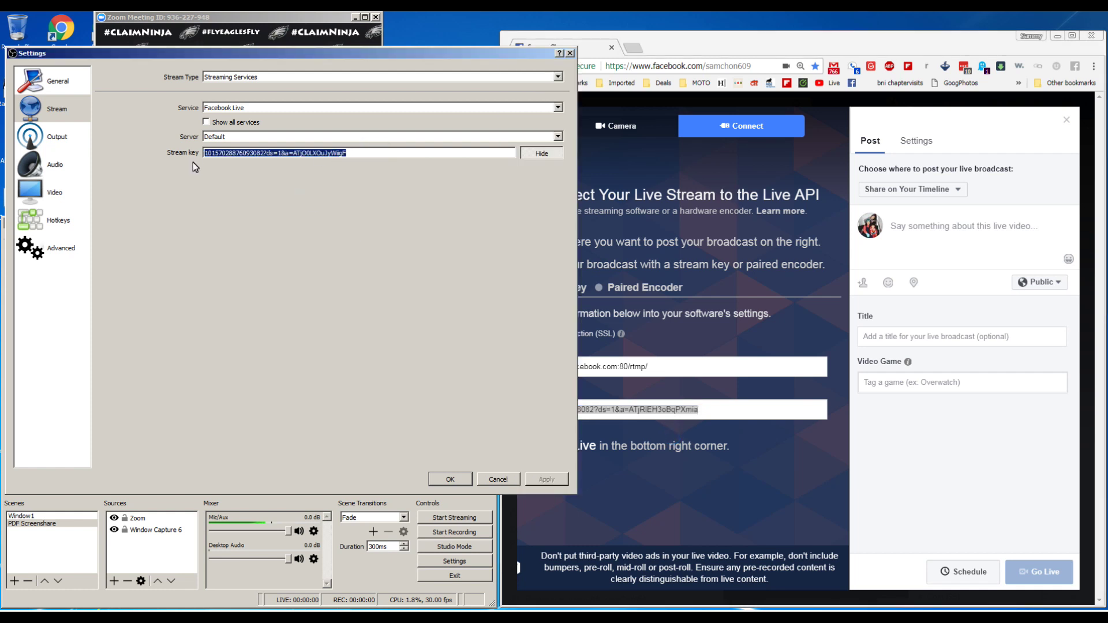
pyautogui.hotkey('ctrl', 'v')
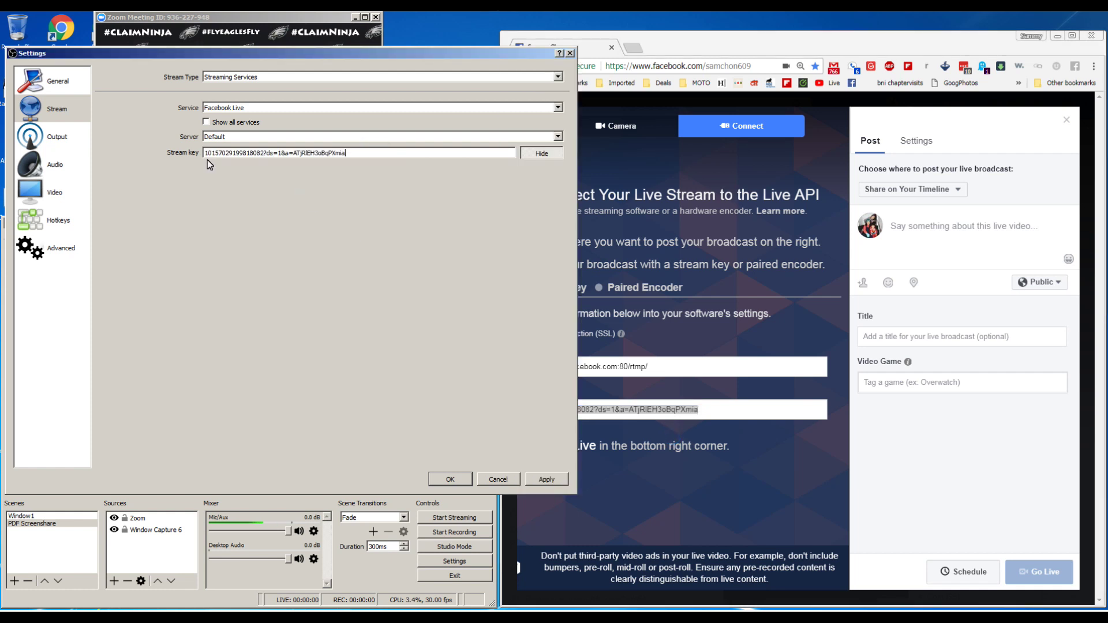
pyautogui.click(551, 479)
pyautogui.click(455, 480)
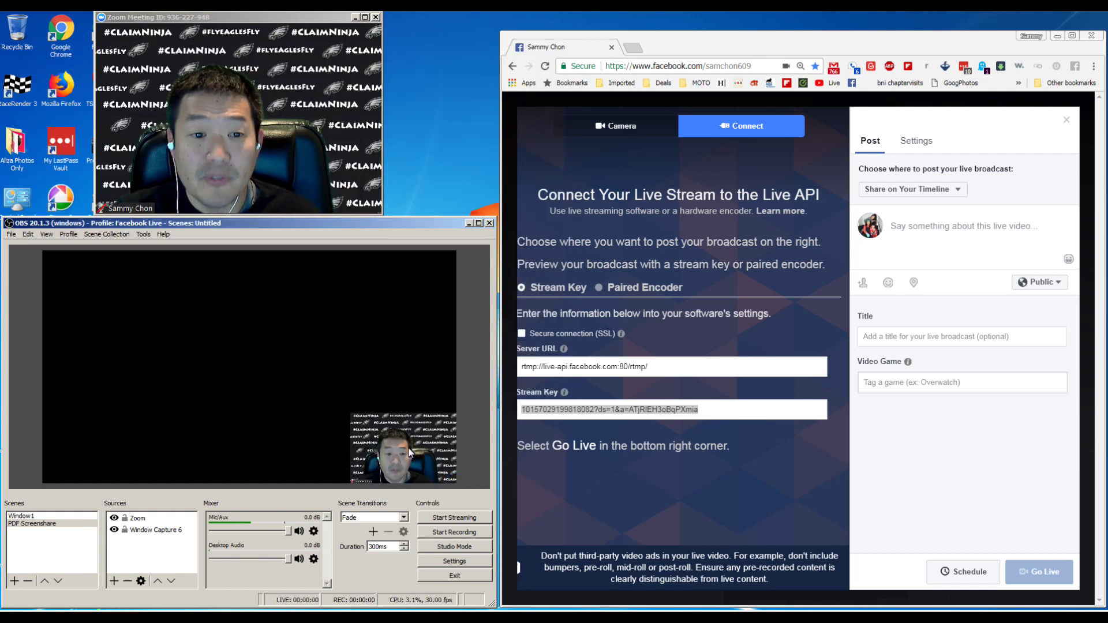
# Step: Make a short OBS test recording and open Explorer's Videos library
pyautogui.click(442, 535)
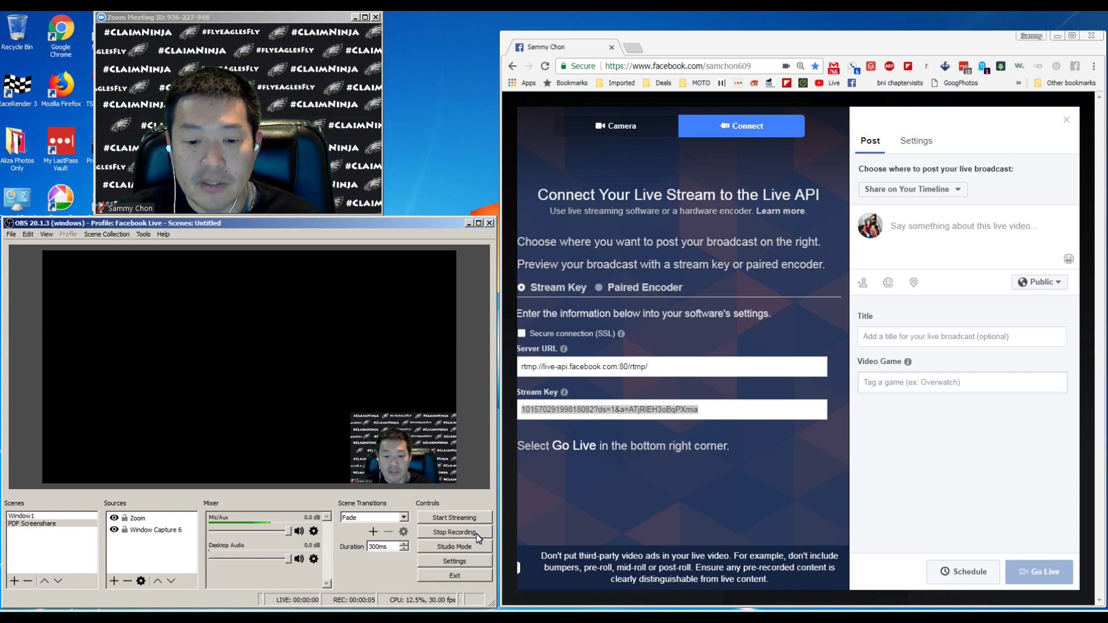
pyautogui.click(475, 533)
pyautogui.click(120, 608)
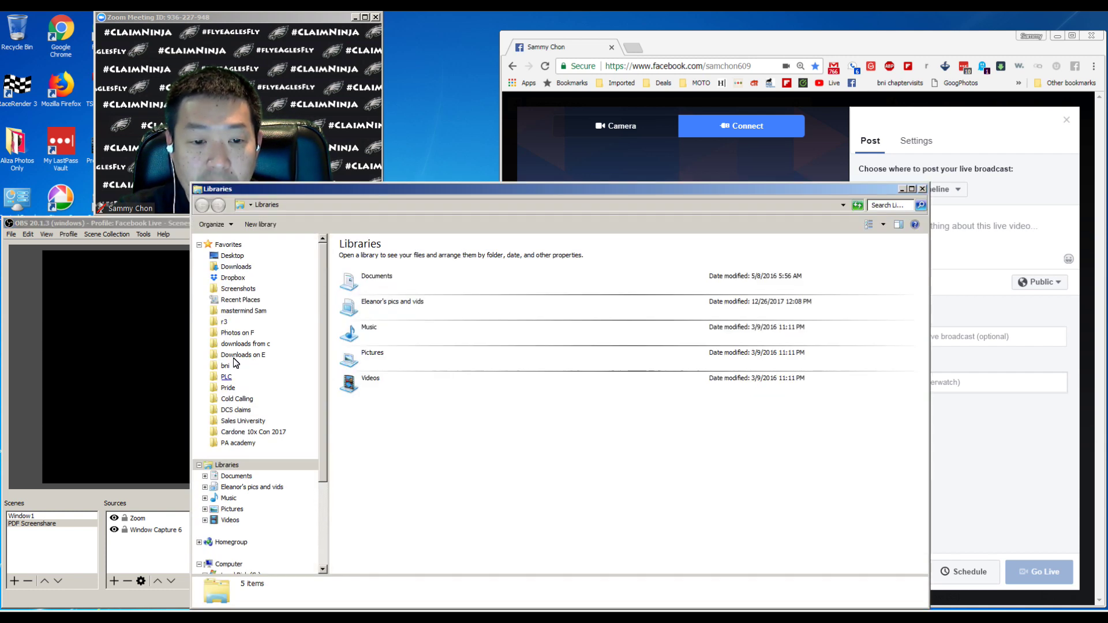
pyautogui.click(240, 521)
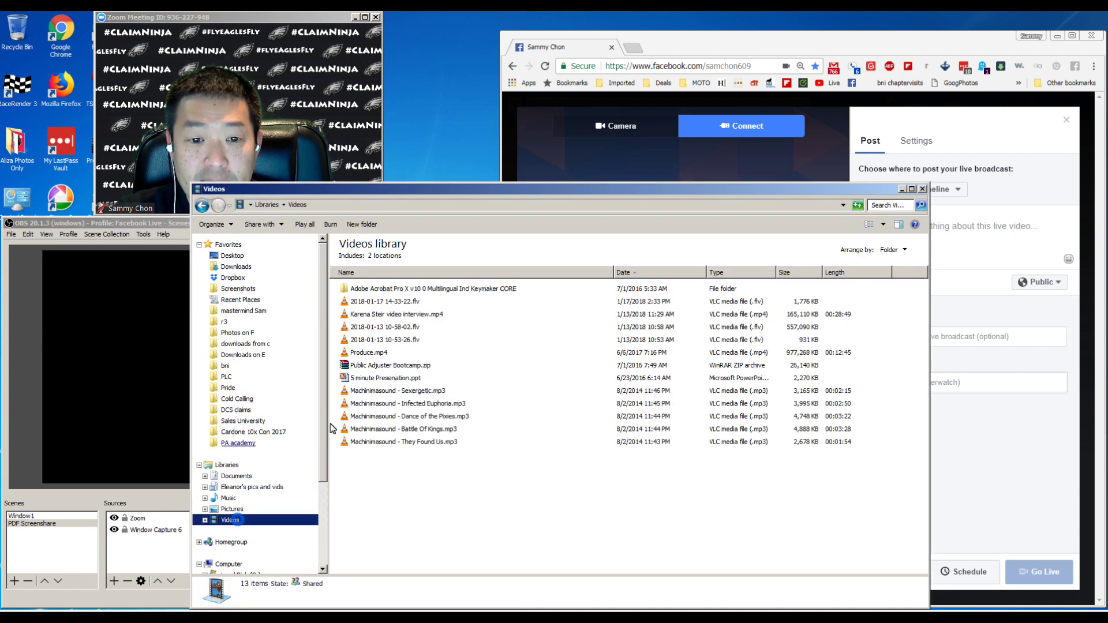
pyautogui.doubleClick(409, 302)
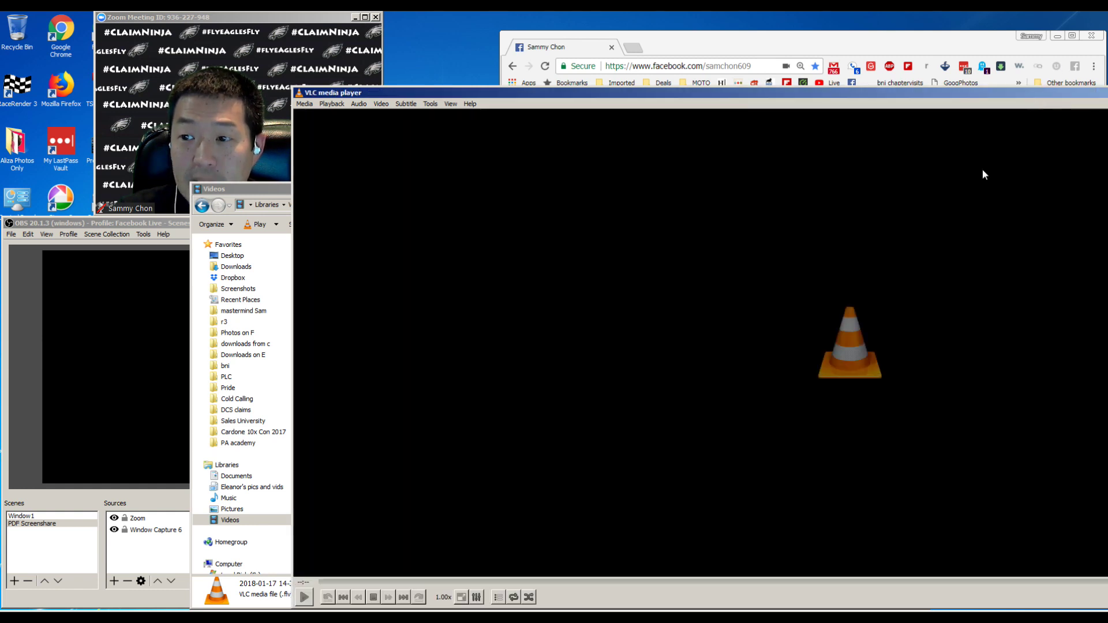
pyautogui.click(304, 103)
pyautogui.click(323, 291)
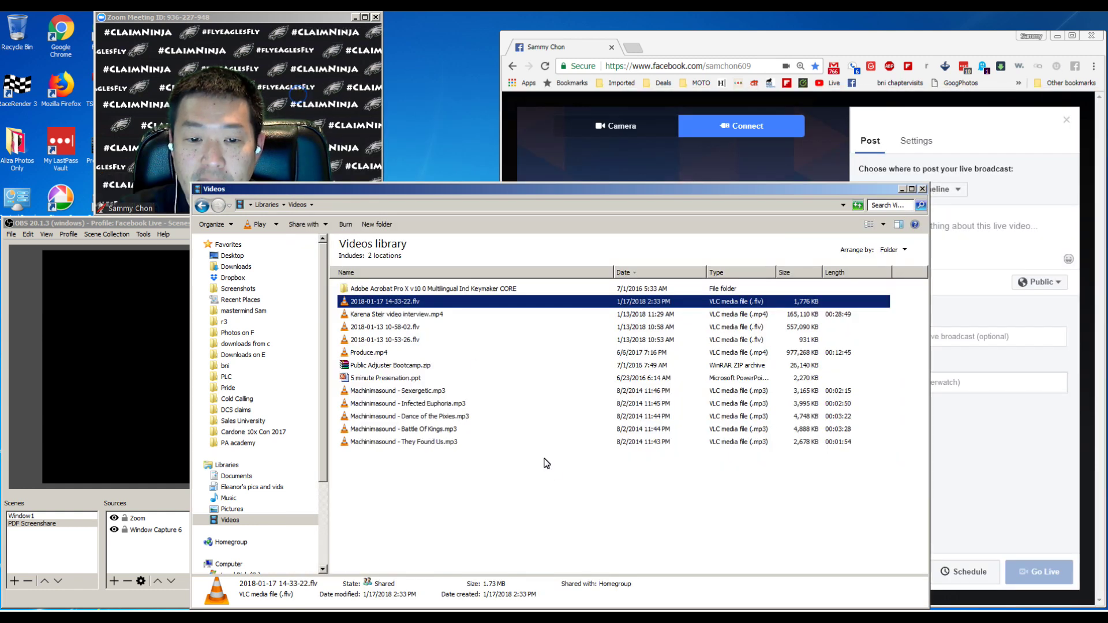
pyautogui.click(922, 189)
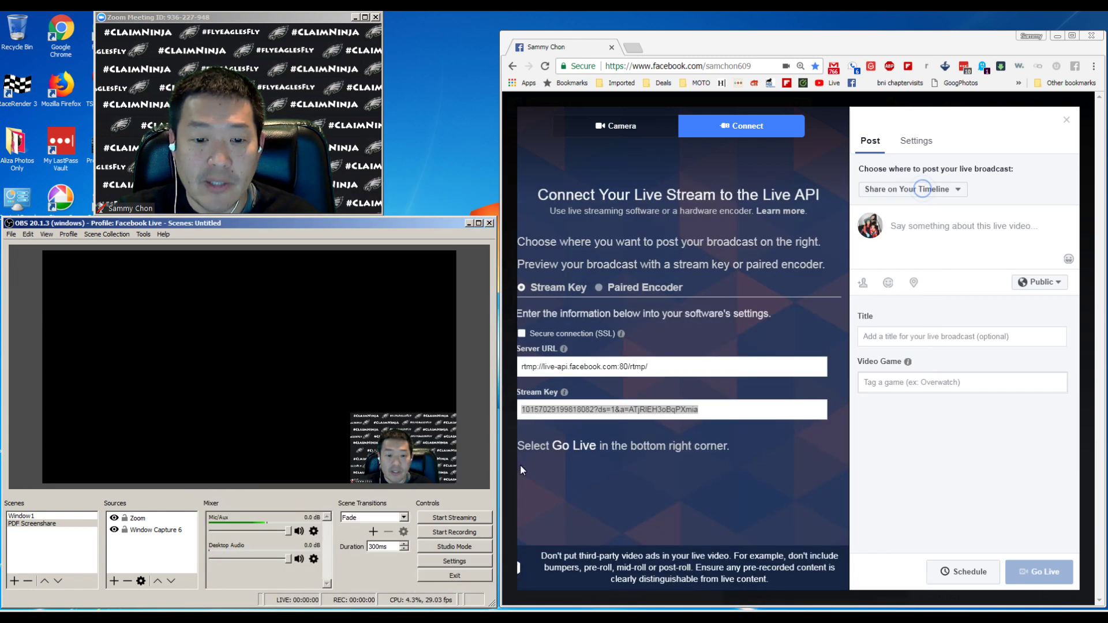
# Step: Start streaming from OBS to Facebook and begin the live video's description
pyautogui.click(468, 518)
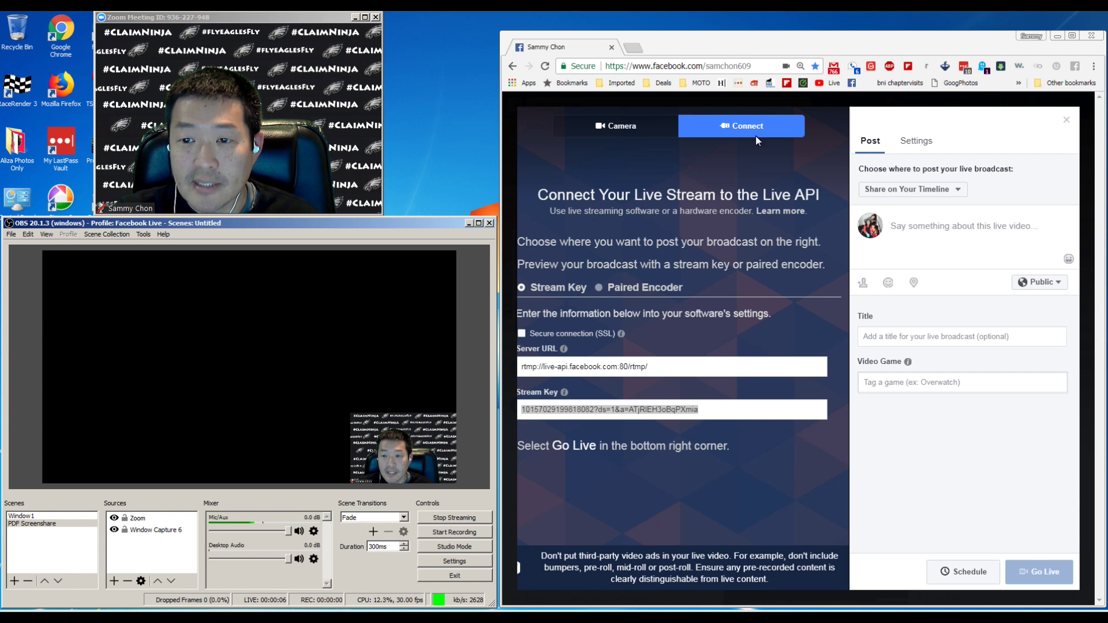
pyautogui.click(959, 233)
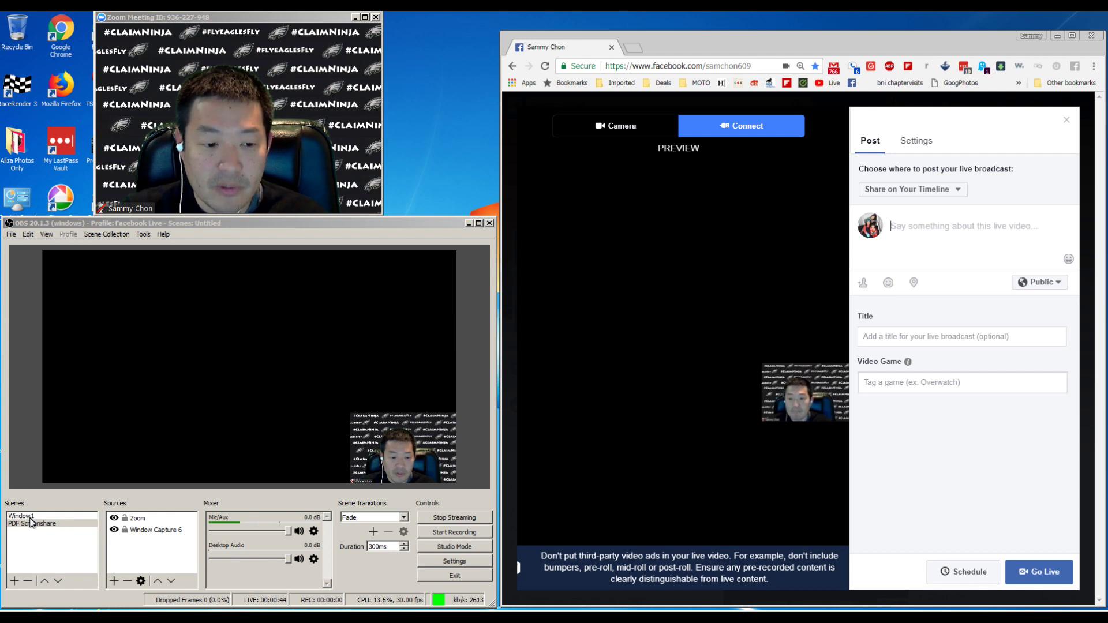
# Step: Create the '1 Guest Webinar' scene, comparing it with the PDF Screenshare and Zoom Window 1 scenes
pyautogui.click(16, 582)
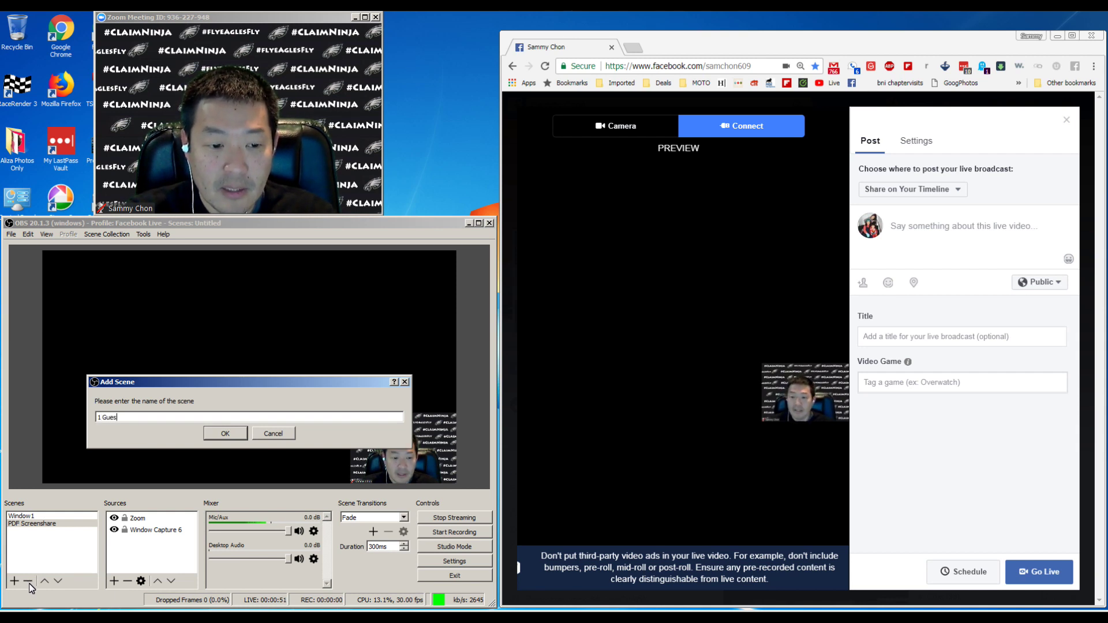
pyautogui.press('Return')
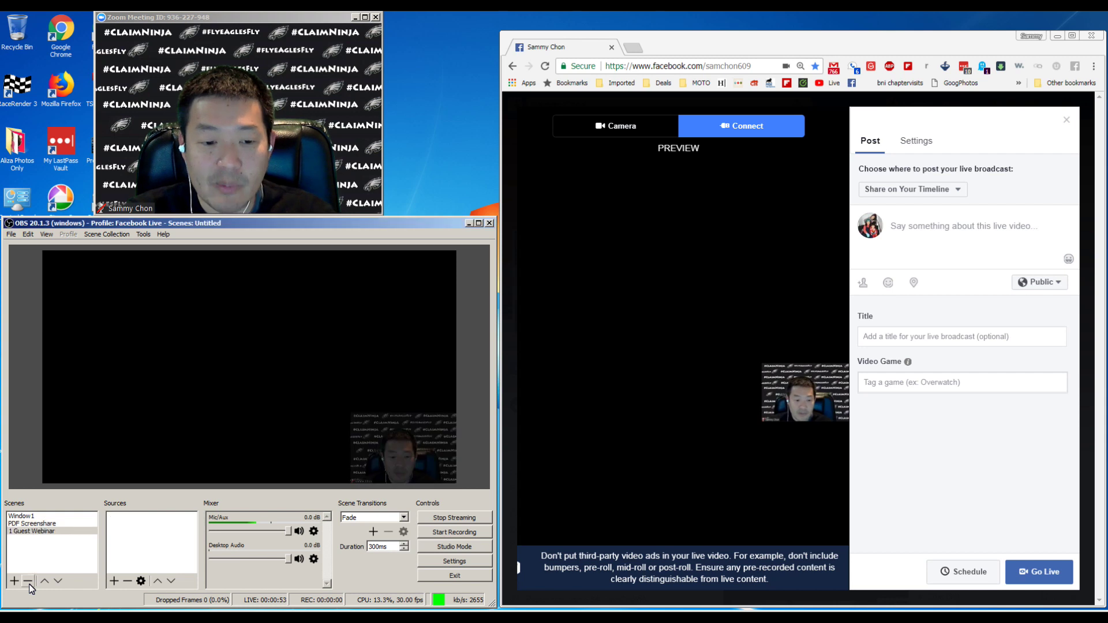
pyautogui.click(25, 531)
pyautogui.click(31, 523)
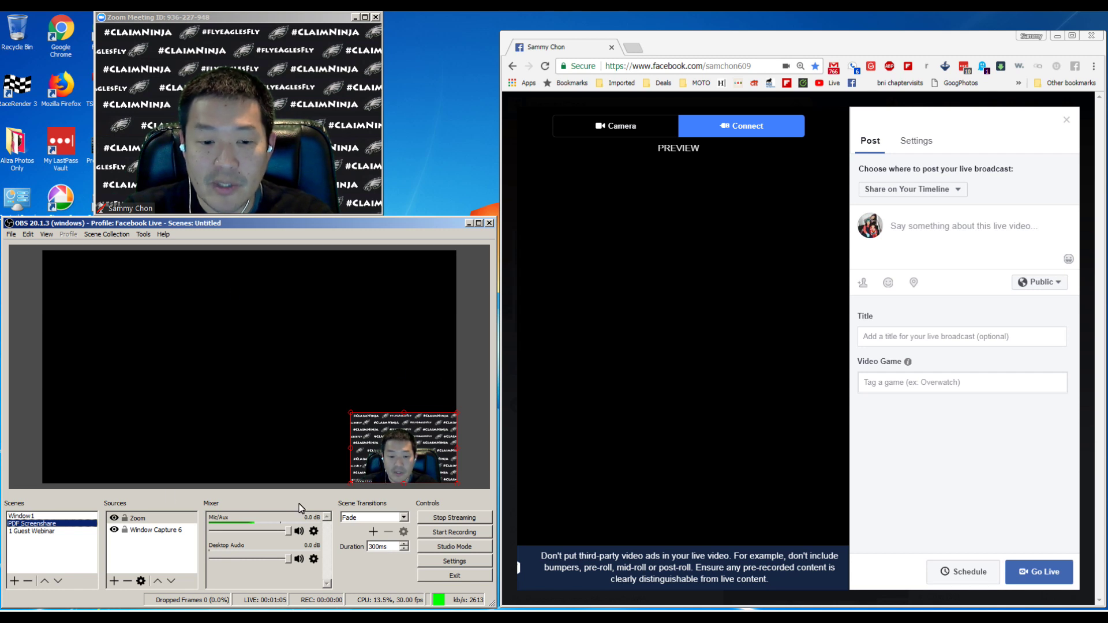
pyautogui.click(43, 517)
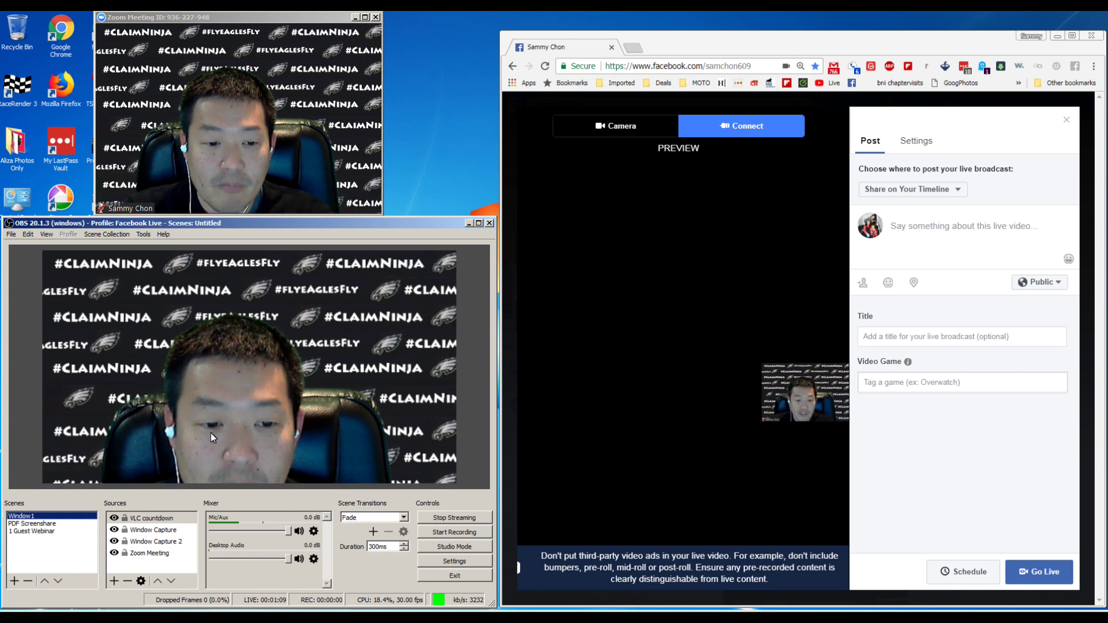
pyautogui.click(53, 530)
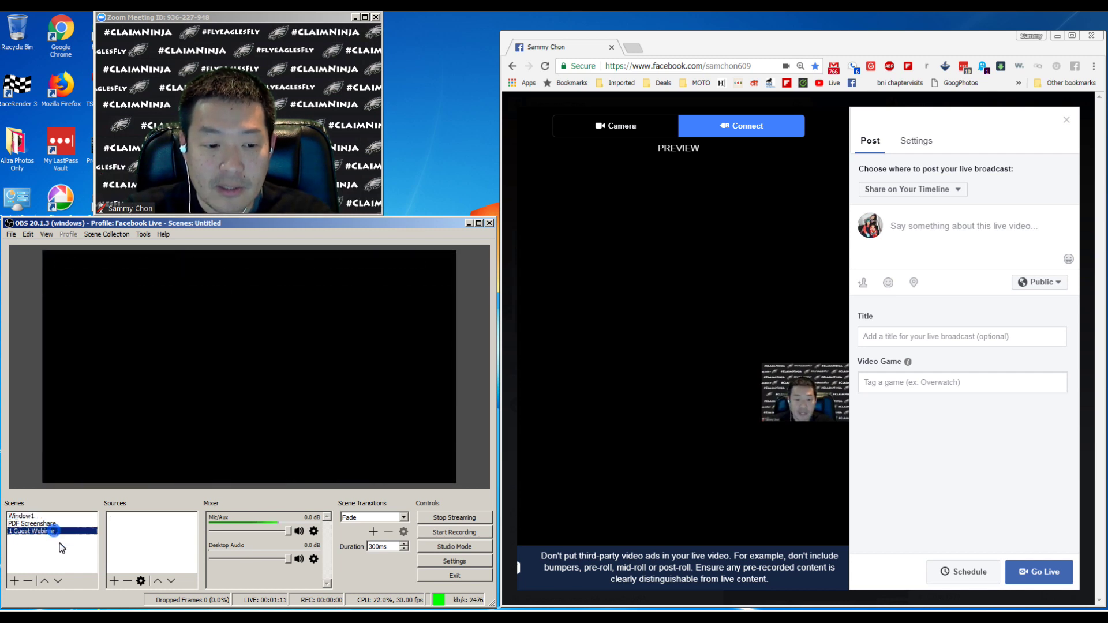
# Step: Add the existing Zoom window capture to 1 Guest Webinar and enlarge it
pyautogui.click(115, 580)
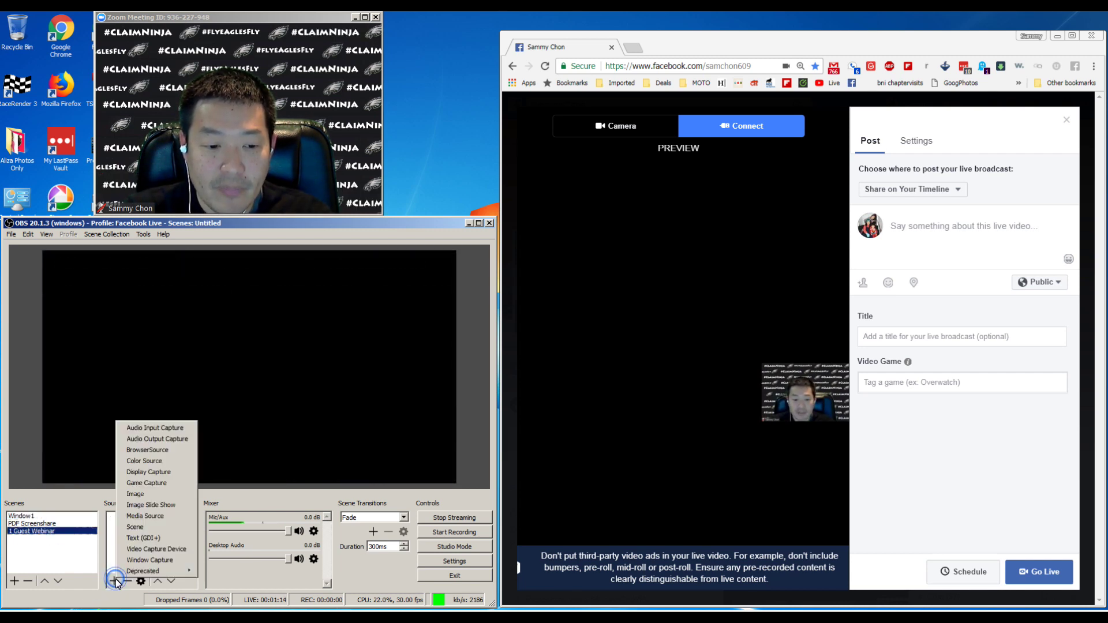
pyautogui.click(151, 560)
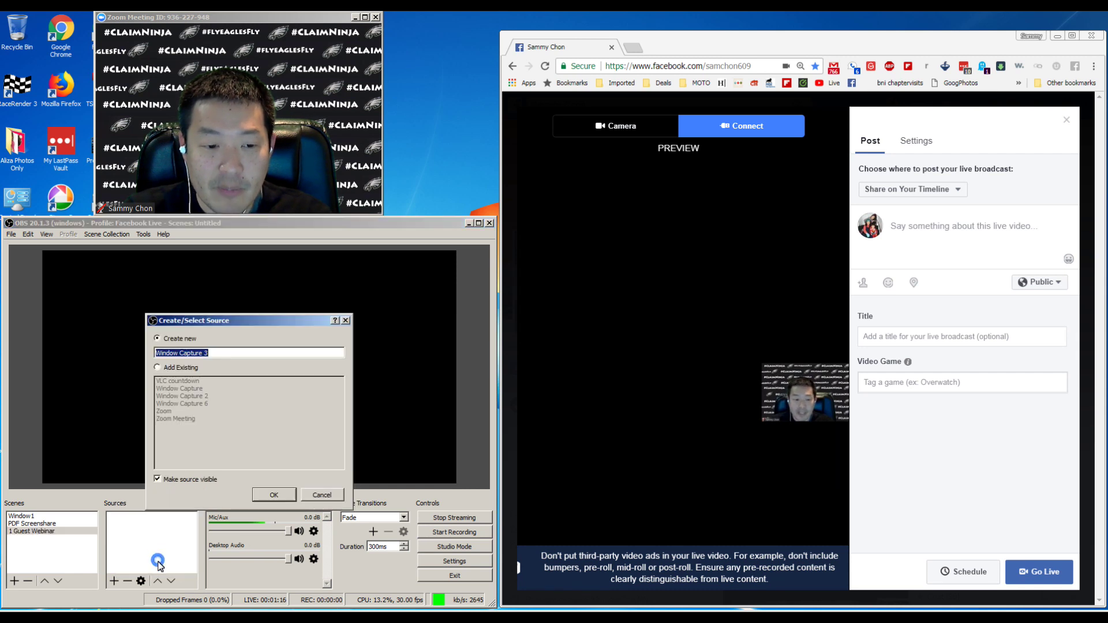
pyautogui.click(183, 368)
pyautogui.click(168, 411)
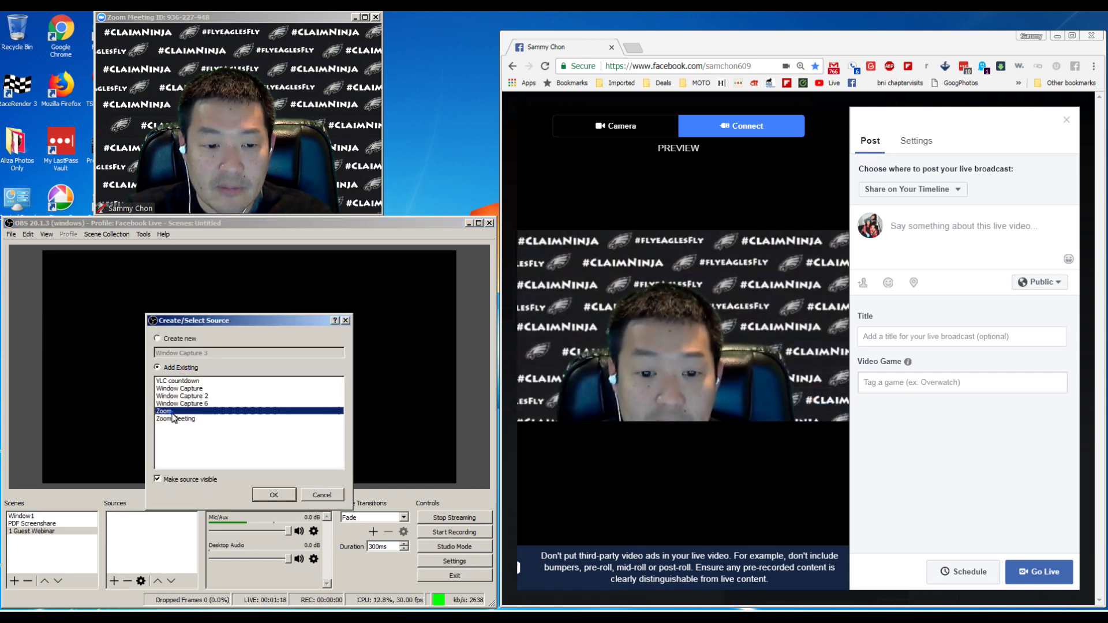
pyautogui.click(274, 494)
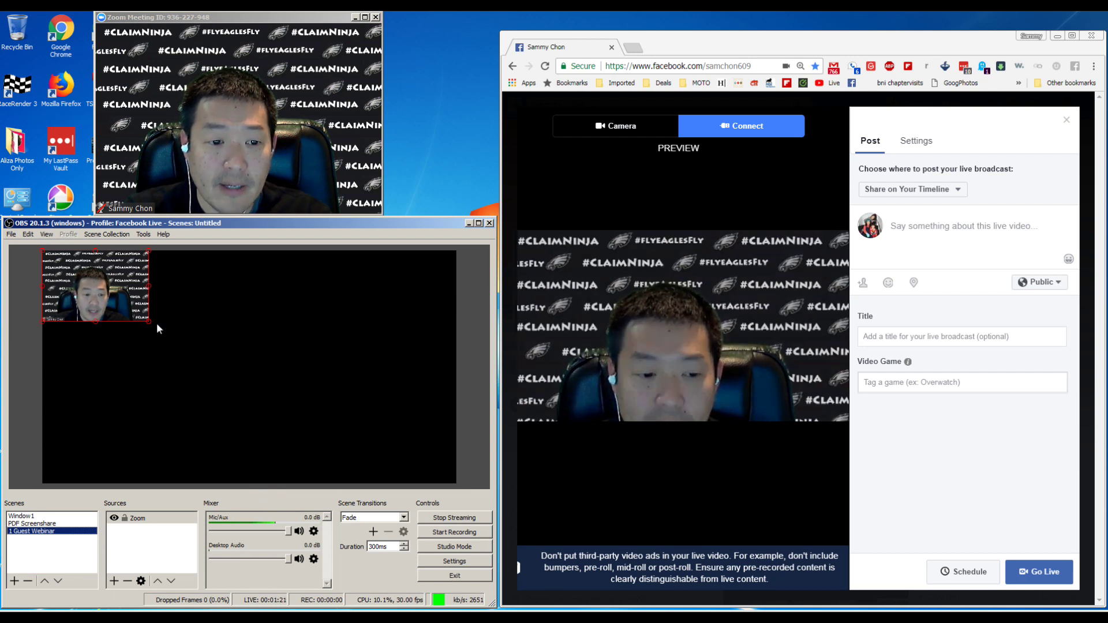
pyautogui.moveTo(148, 321); pyautogui.dragTo(351, 420)
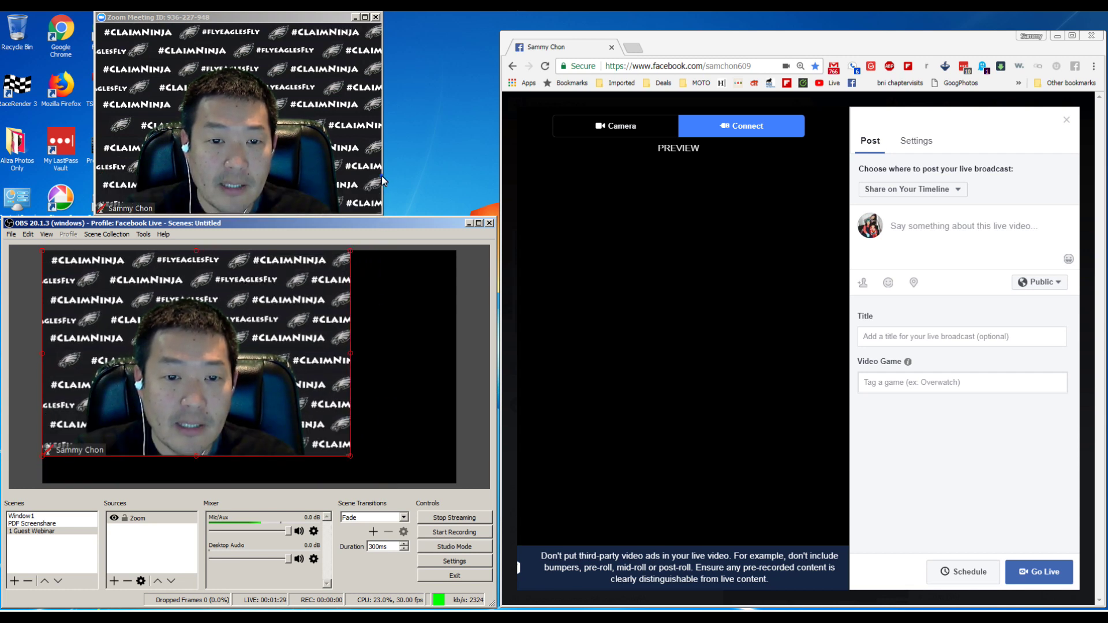
# Step: Widen and heighten the Zoom meeting window and shorten the OBS window
pyautogui.moveTo(382, 175); pyautogui.dragTo(481, 183)
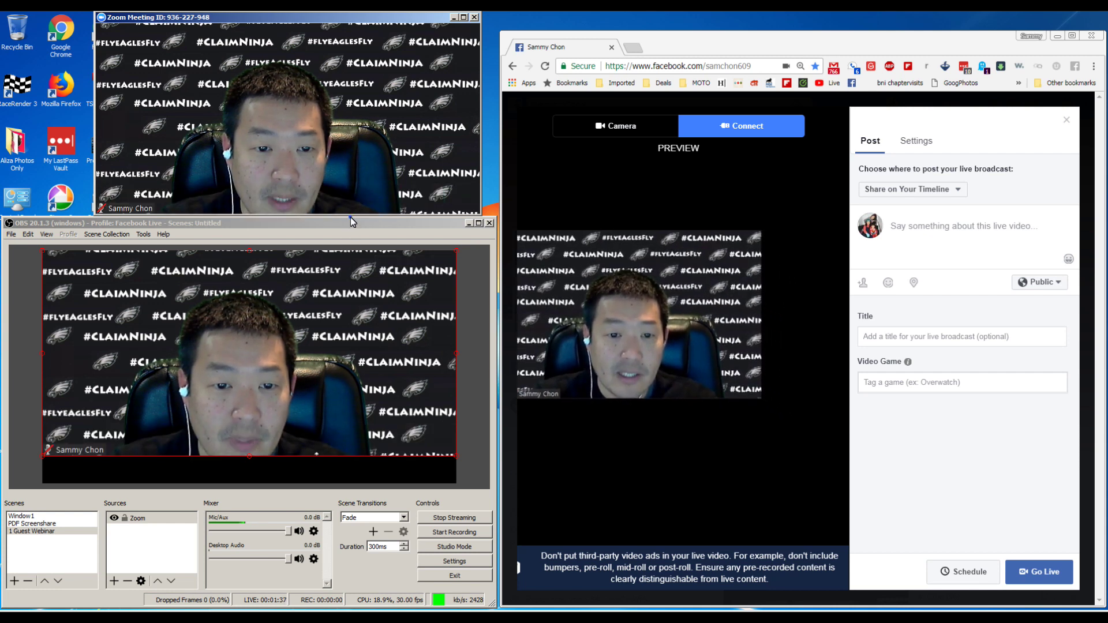
pyautogui.moveTo(351, 217); pyautogui.dragTo(348, 256)
pyautogui.moveTo(338, 213)
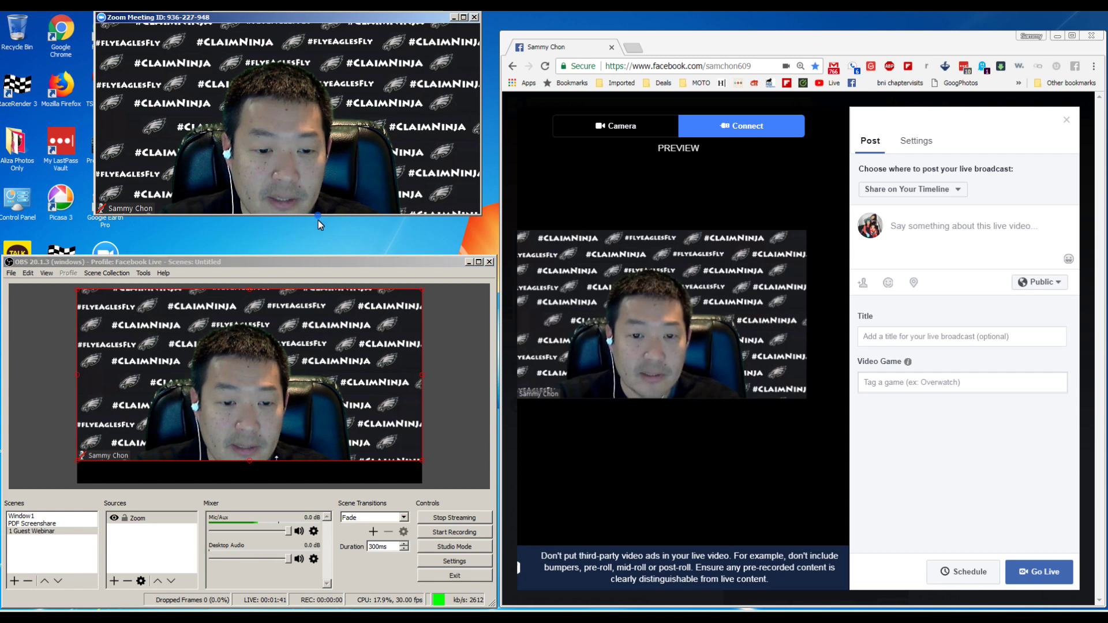
pyautogui.moveTo(317, 220); pyautogui.dragTo(320, 242)
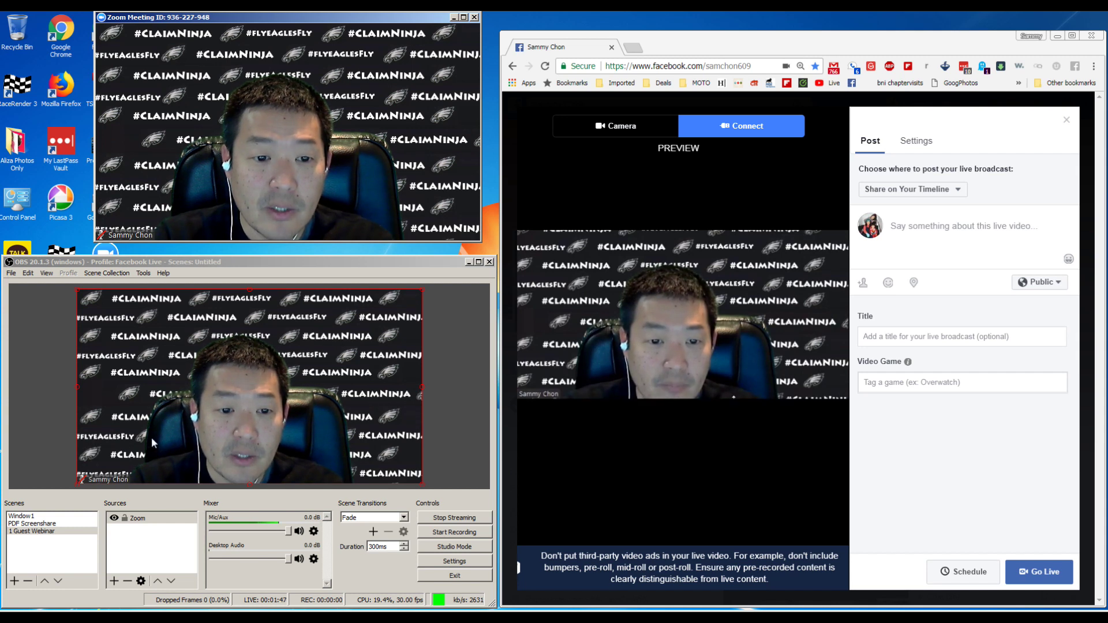
pyautogui.moveTo(289, 81)
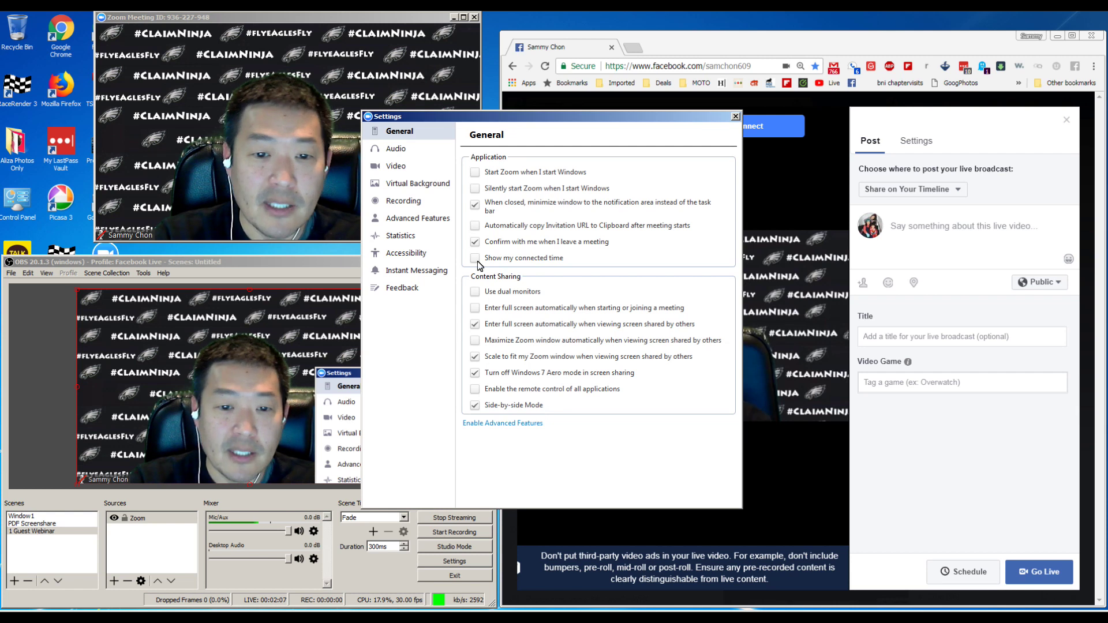
# Step: In Zoom's Video settings, turn mirror effect on then off, and close Settings
pyautogui.click(396, 167)
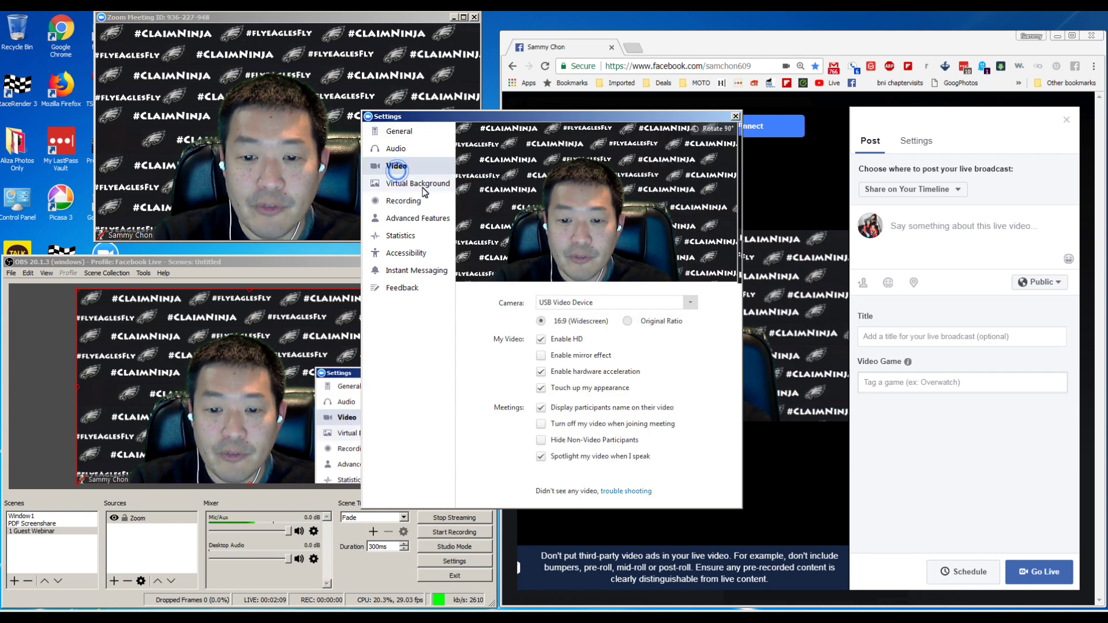
pyautogui.click(599, 357)
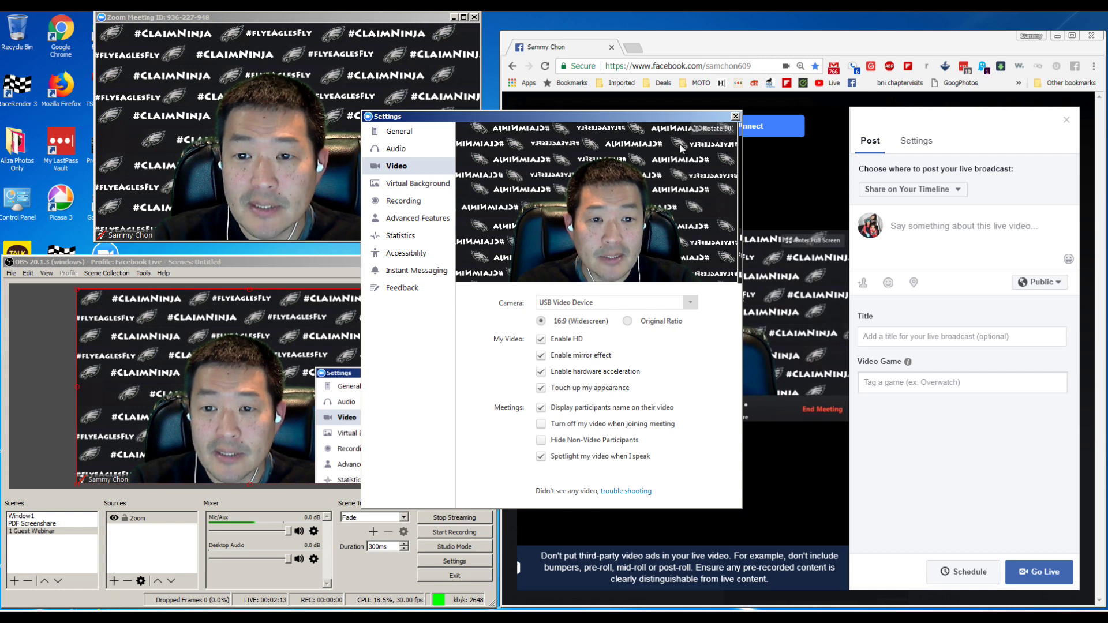
pyautogui.click(576, 356)
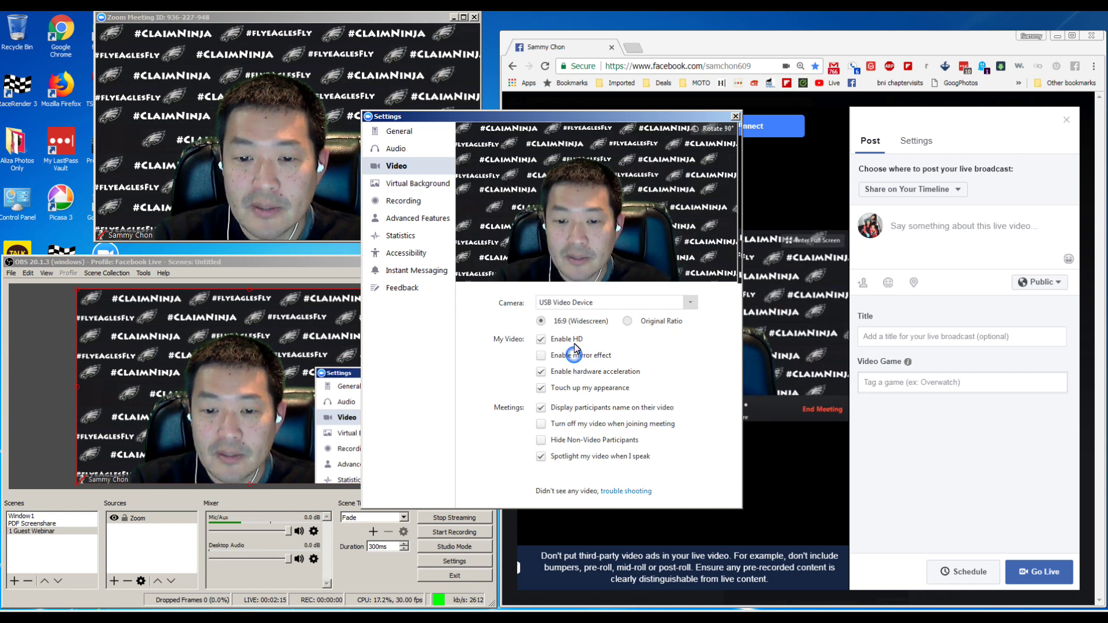
pyautogui.click(736, 115)
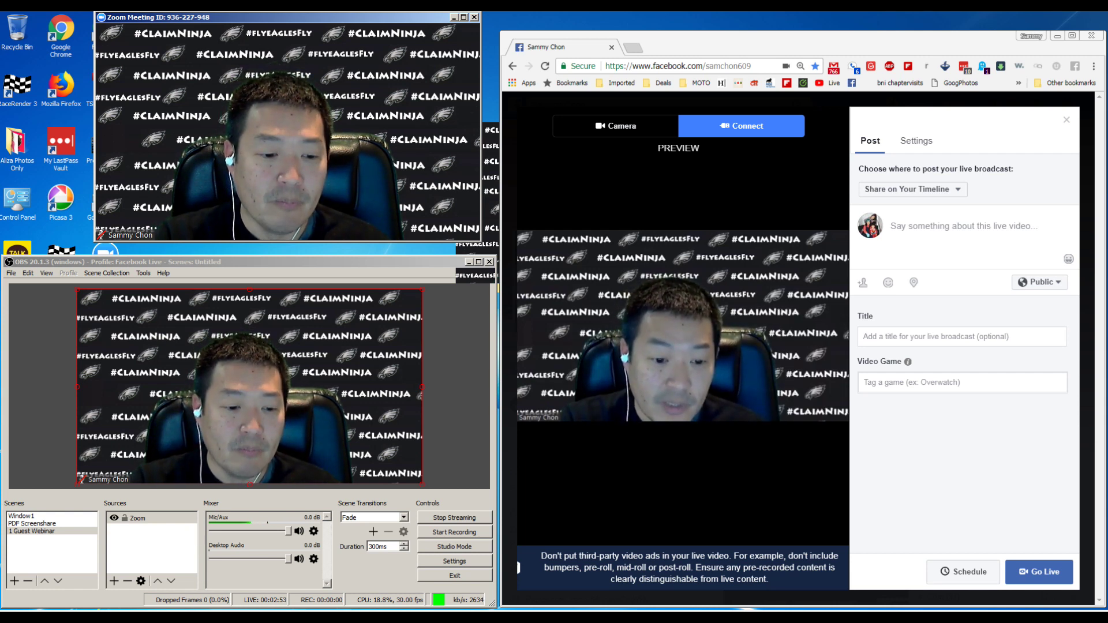
pyautogui.press('super+e')
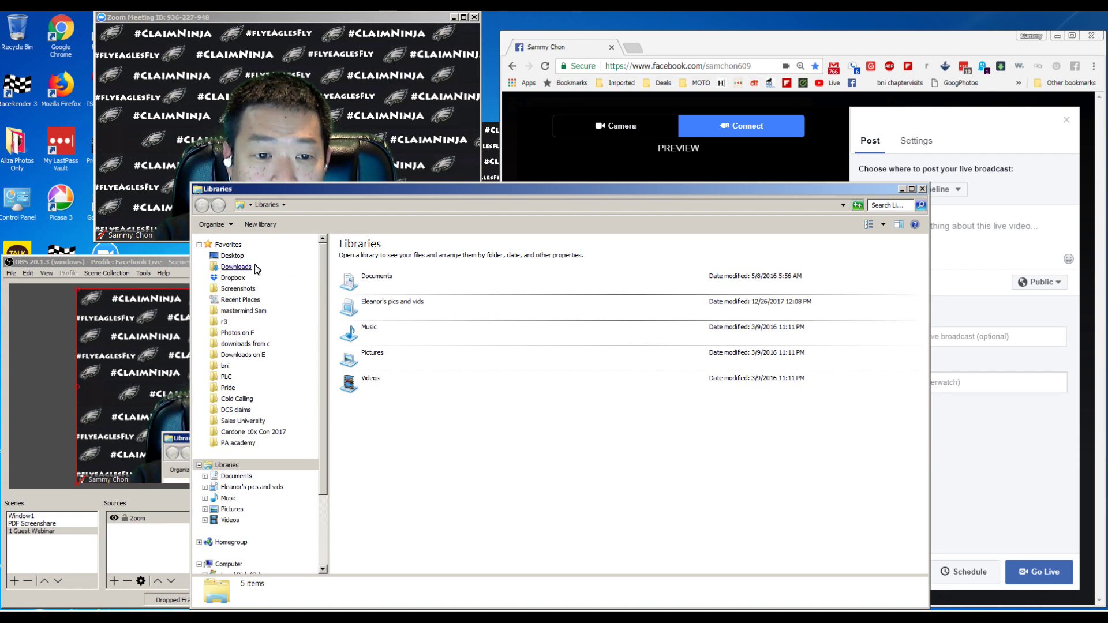
pyautogui.click(241, 311)
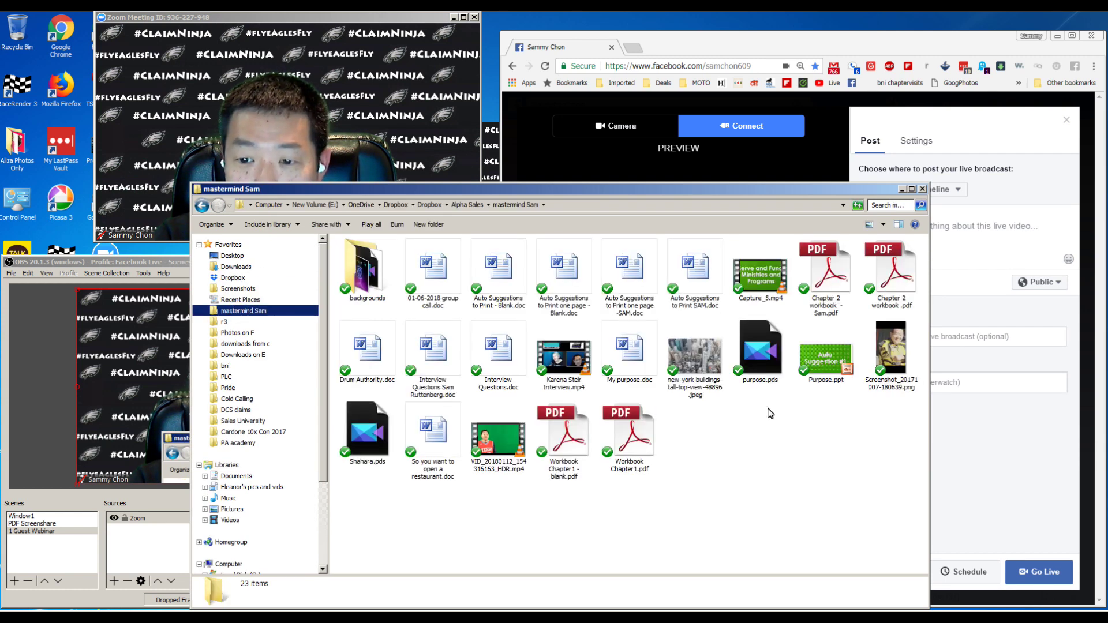
pyautogui.click(896, 356)
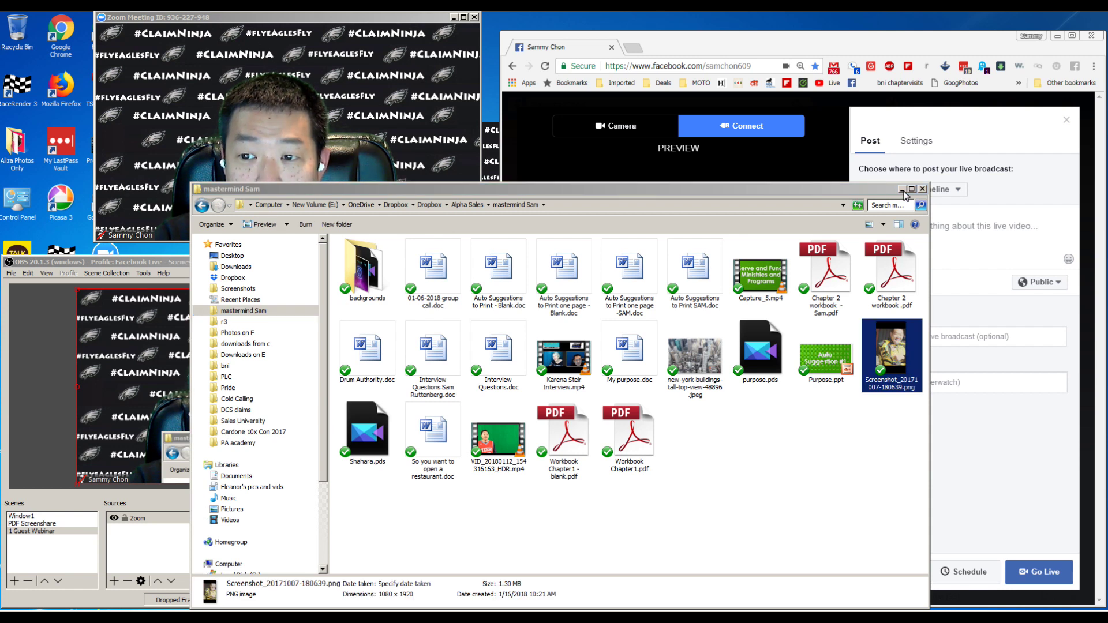
pyautogui.click(922, 190)
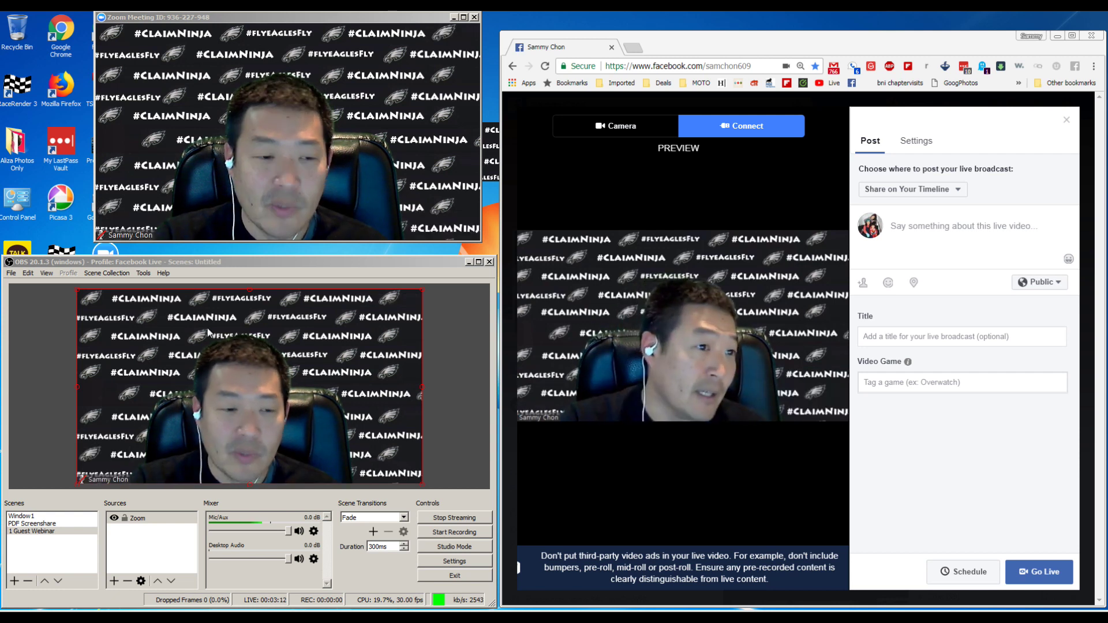
# Step: Start a Window Capture source, choosing to create a new one rather than reuse existing
pyautogui.click(114, 580)
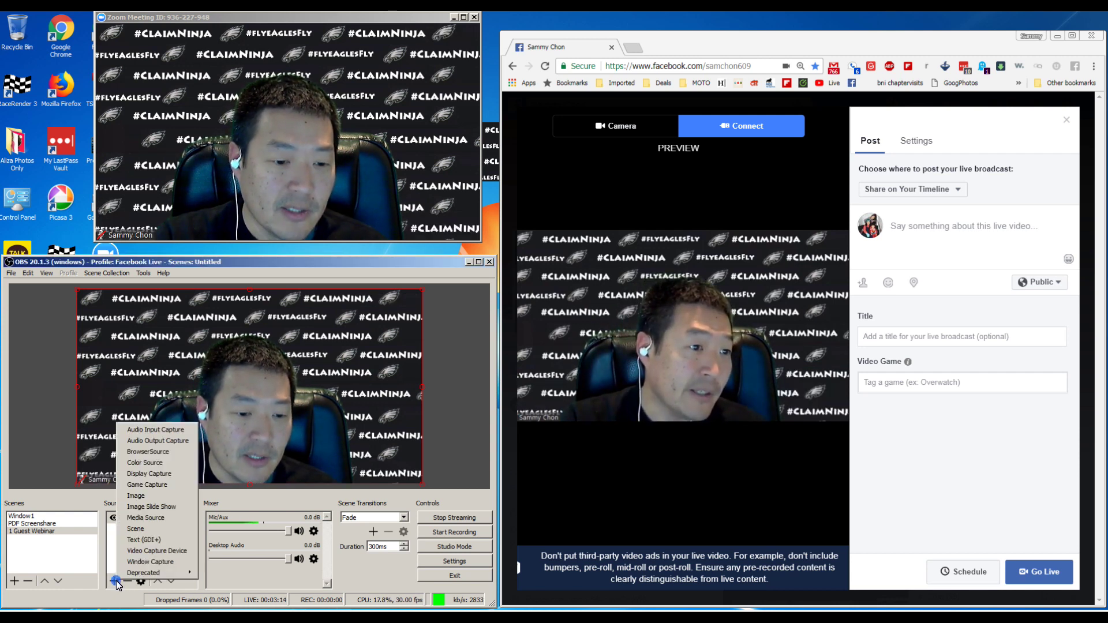
pyautogui.click(169, 564)
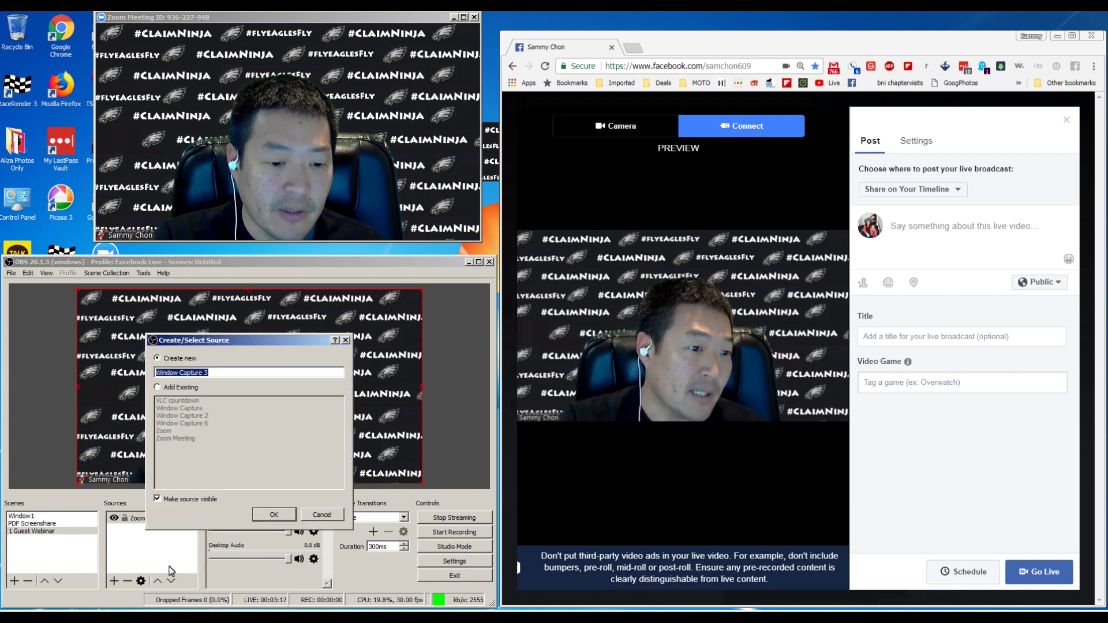
pyautogui.click(179, 387)
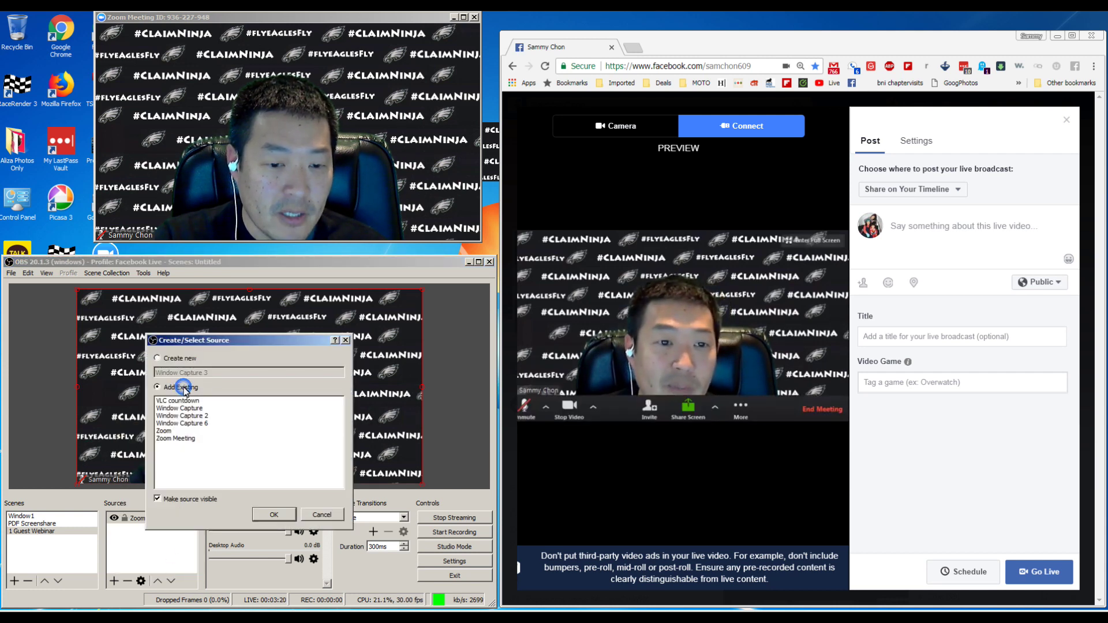
pyautogui.click(186, 401)
pyautogui.click(185, 408)
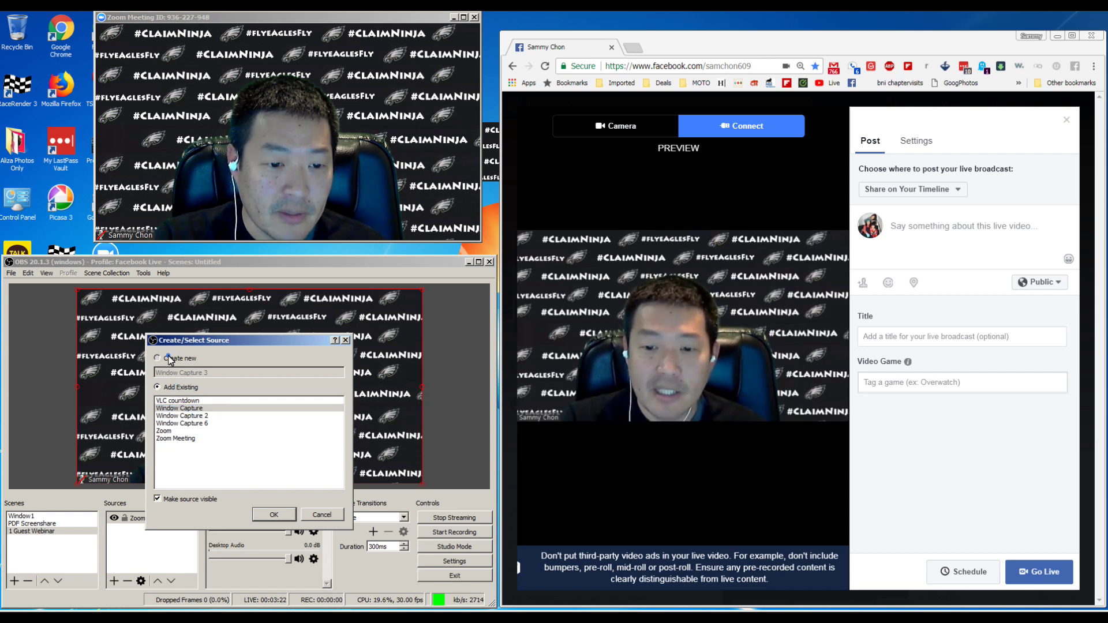
pyautogui.click(168, 357)
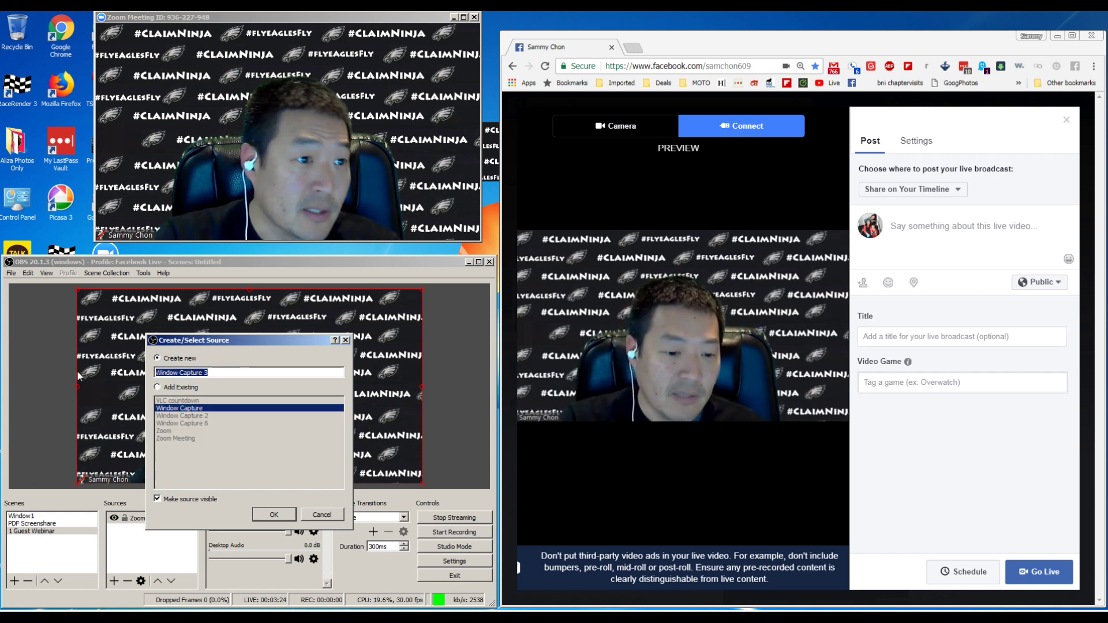
# Step: Name it 'window media photo viewer', capture the Photo Viewer window, and save
pyautogui.write('w')
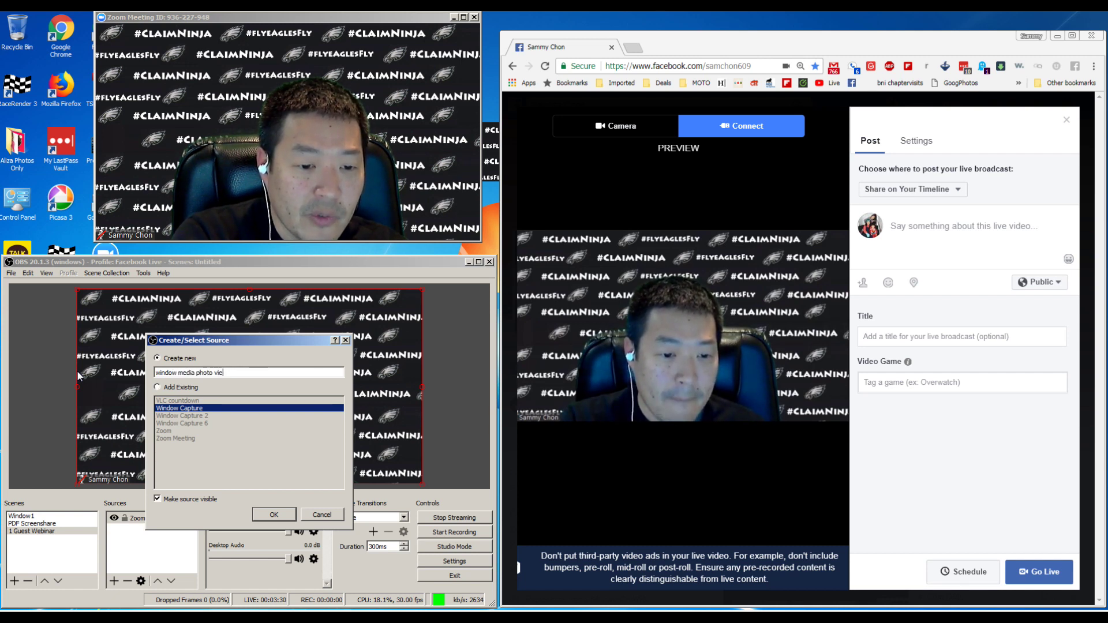
pyautogui.write('indow media photo viewer')
pyautogui.press('Return')
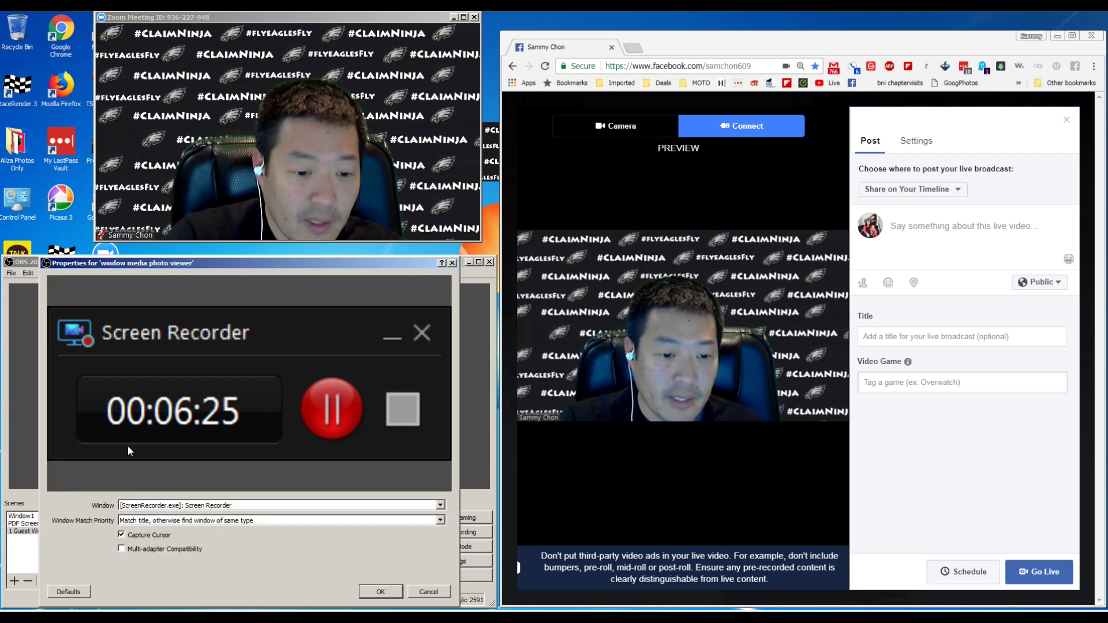
pyautogui.click(160, 505)
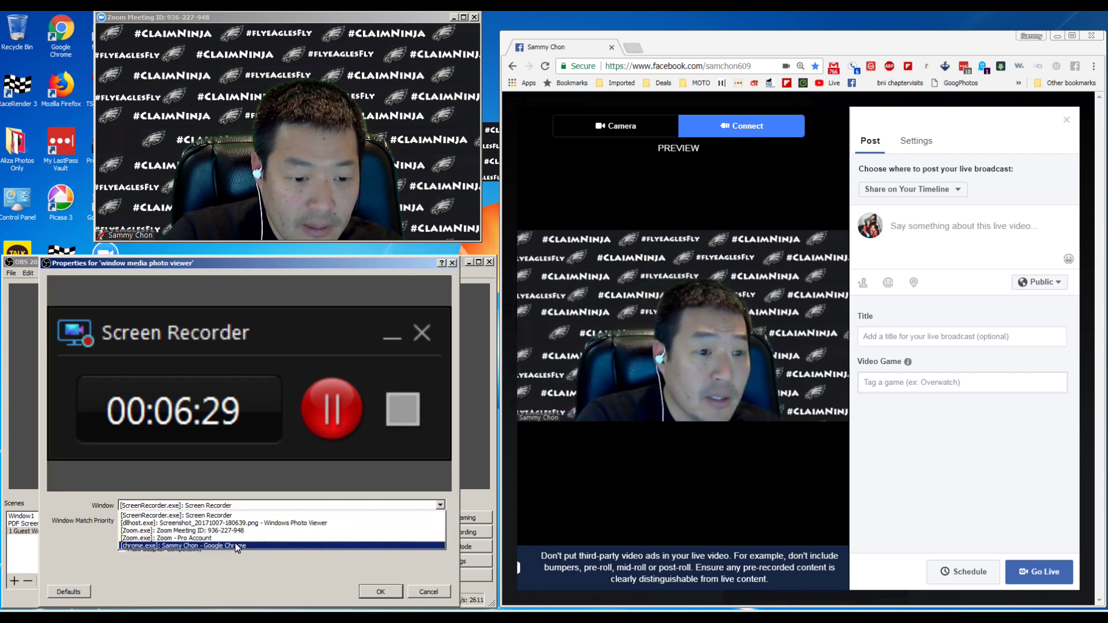
pyautogui.click(380, 592)
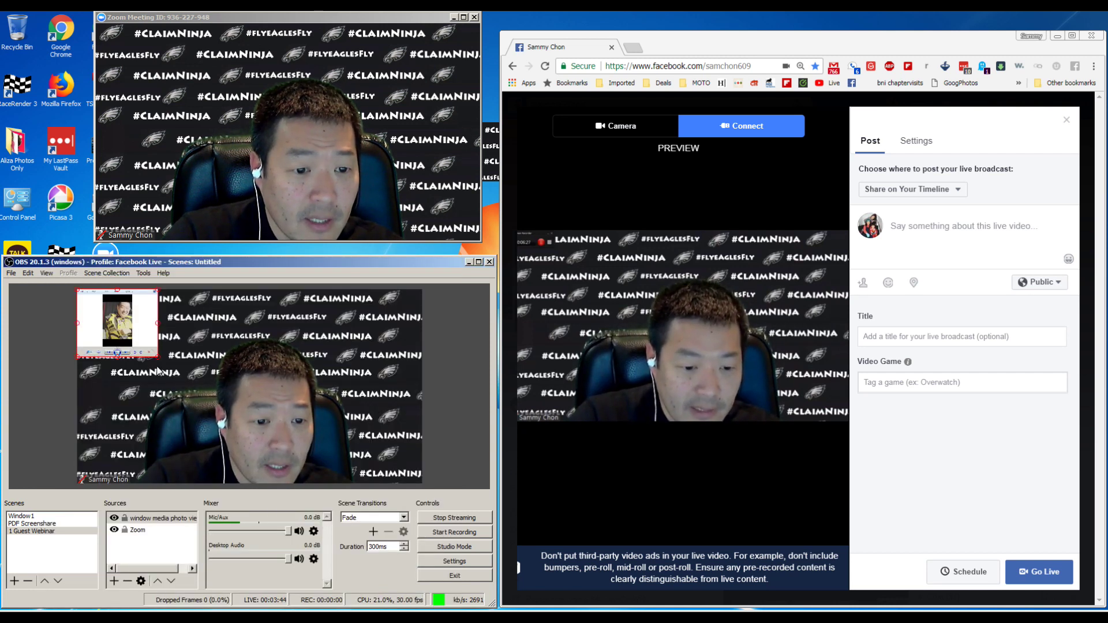
# Step: Shrink the photo-viewer overlay to a small box and nudge it near the top-left
pyautogui.moveTo(157, 358); pyautogui.dragTo(200, 390)
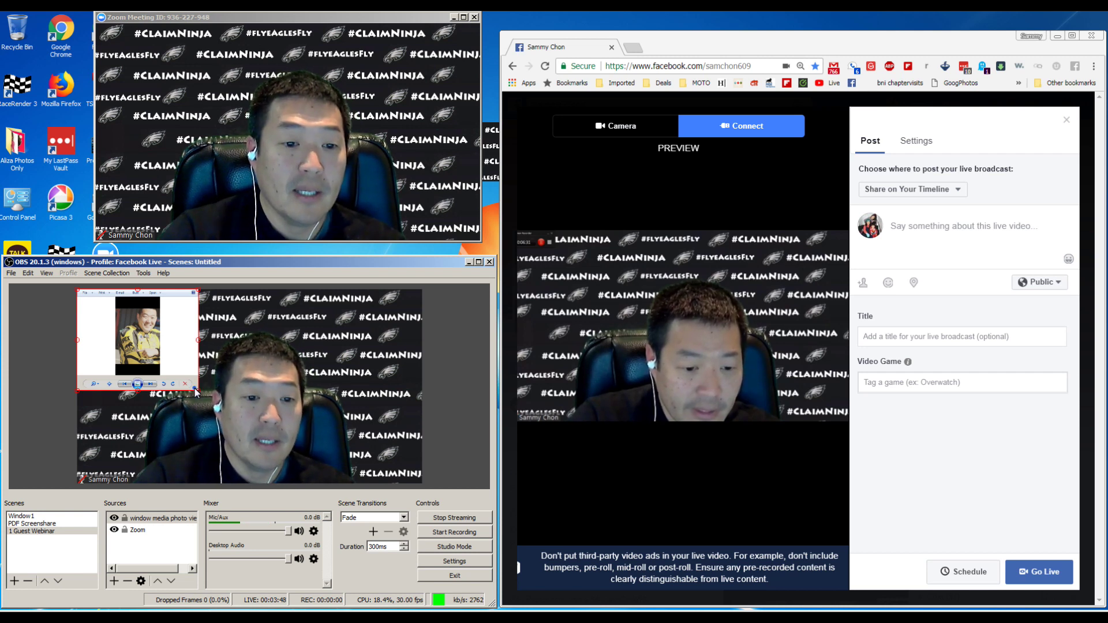
pyautogui.click(196, 393)
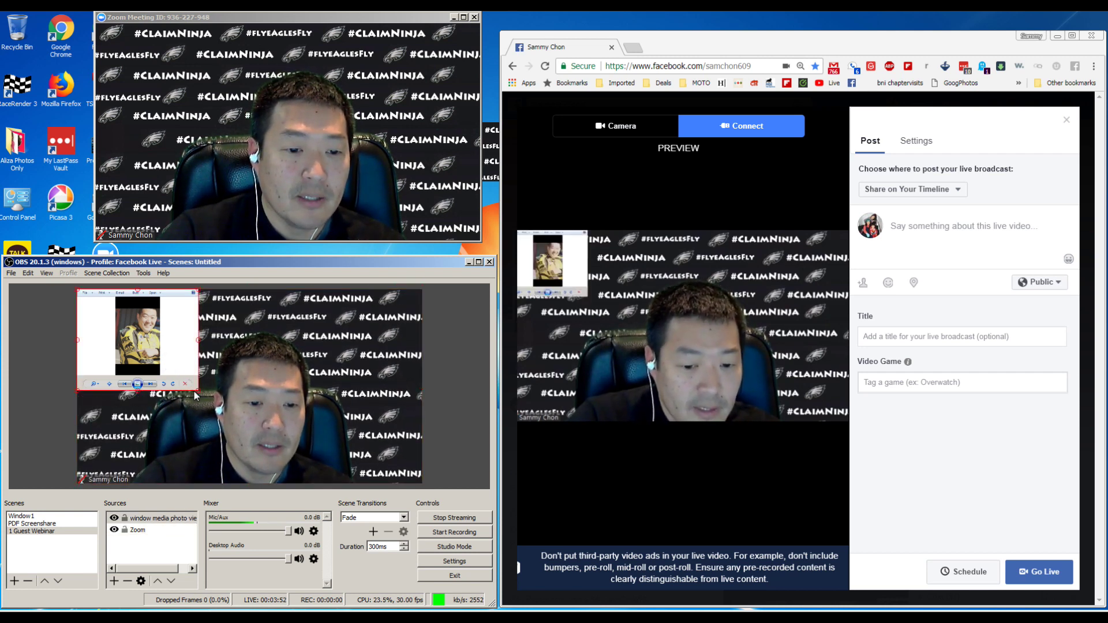
pyautogui.moveTo(197, 394); pyautogui.dragTo(163, 347)
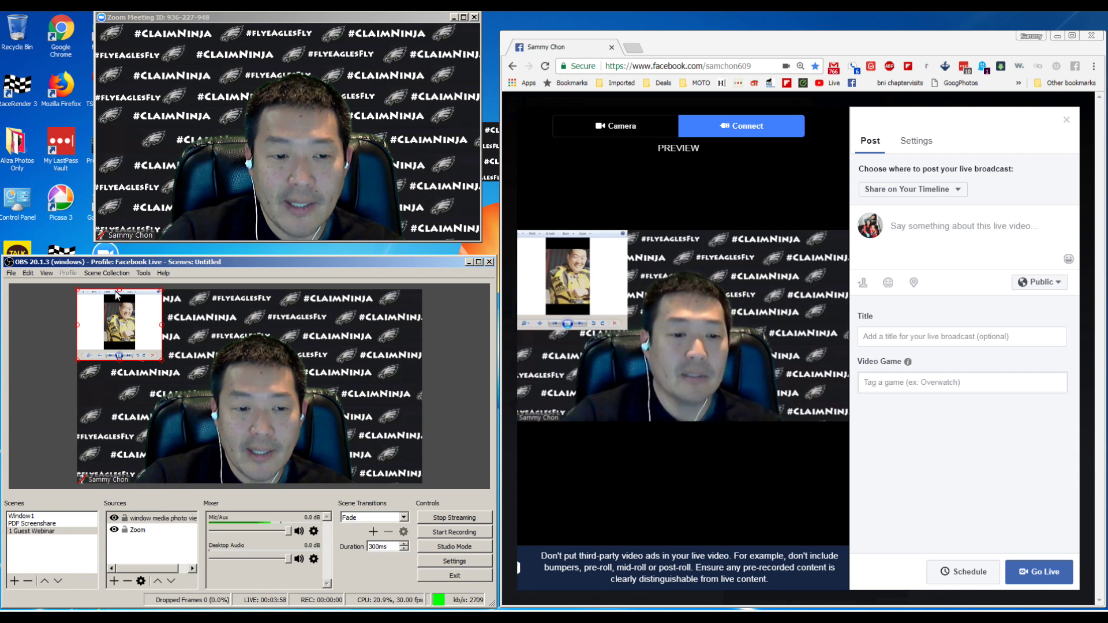
pyautogui.moveTo(162, 360)
pyautogui.mouseDown()
pyautogui.moveTo(173, 370)
pyautogui.moveTo(147, 347)
pyautogui.mouseUp()
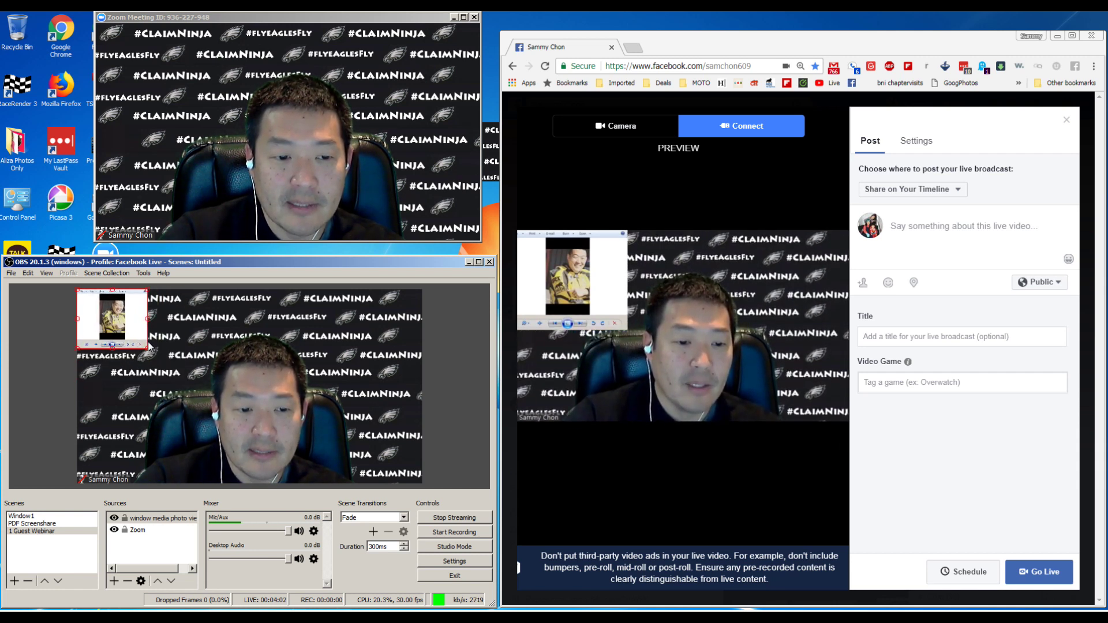
pyautogui.moveTo(124, 330); pyautogui.dragTo(149, 337)
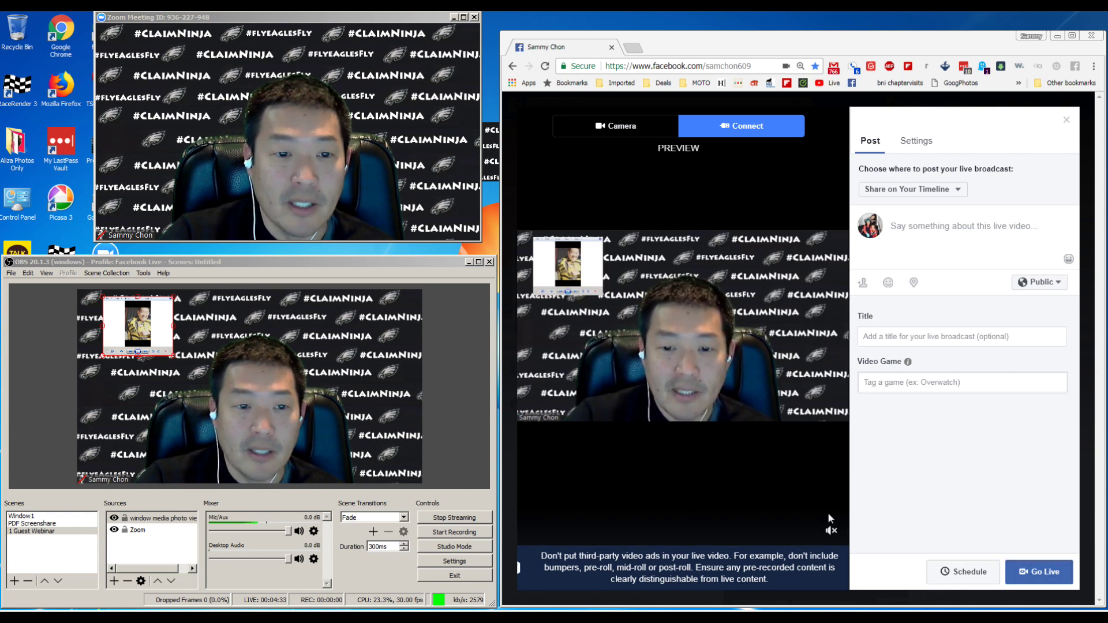
pyautogui.moveTo(313, 229)
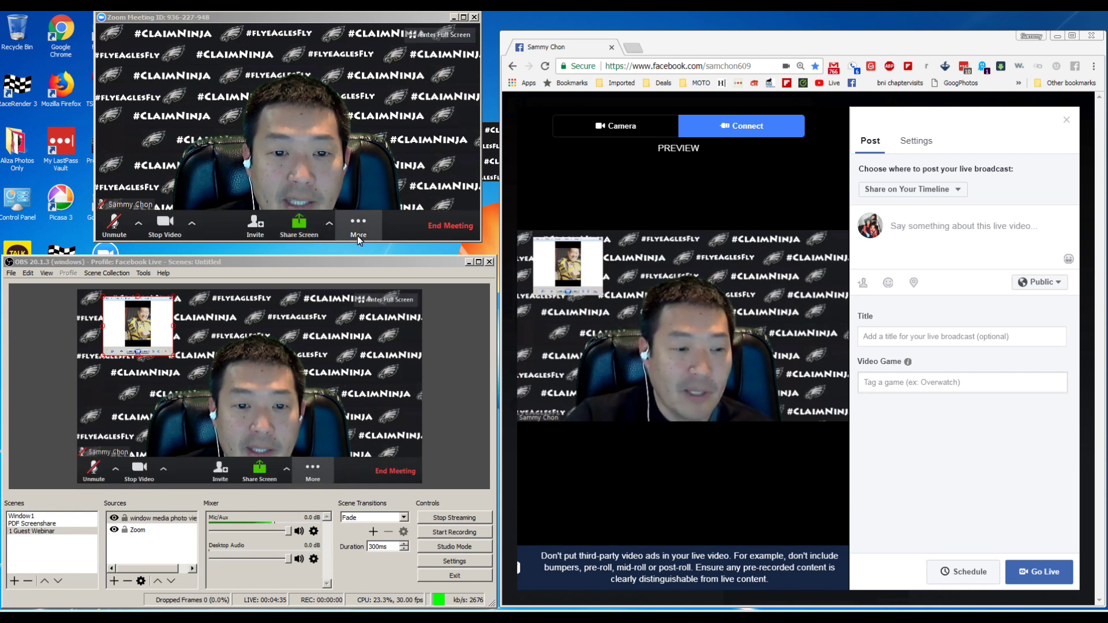